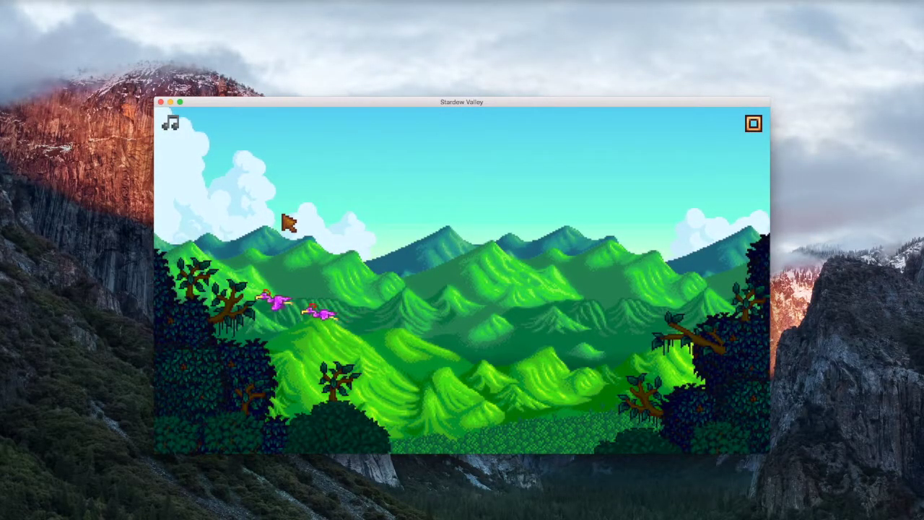
Skip the Stardew Valley mountain intro to reach the New/Load/Exit title menu
{"action": "left_click", "coordinate": [349, 286]}
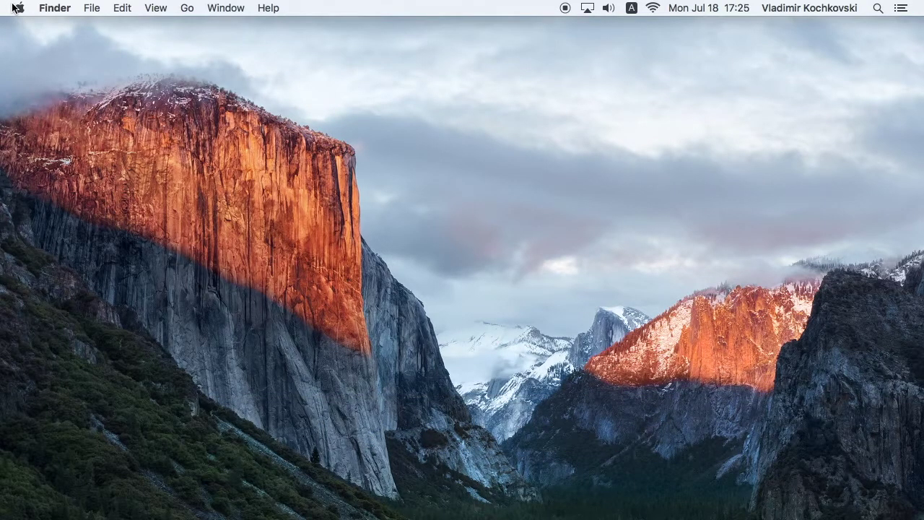
Unlock Security & Privacy and allow apps downloaded from Anywhere
{"action": "left_click", "coordinate": [19, 8]}
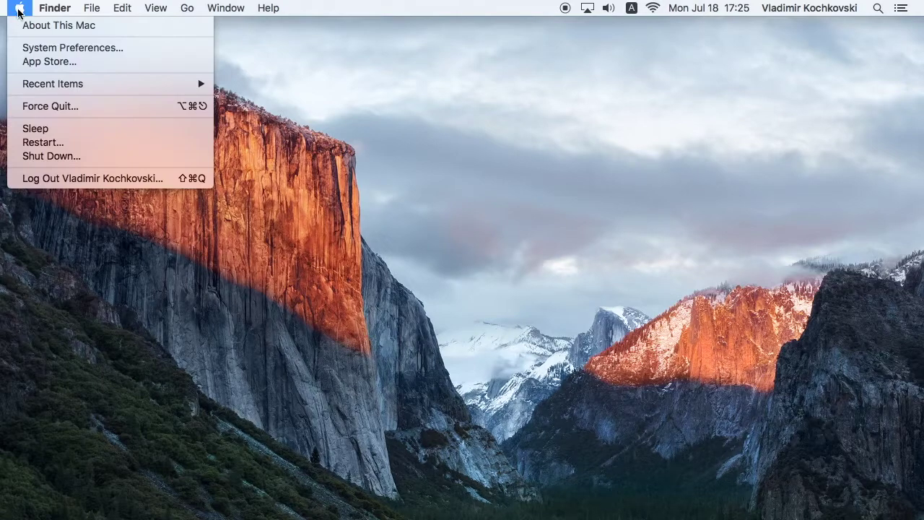
{"action": "left_click", "coordinate": [55, 49]}
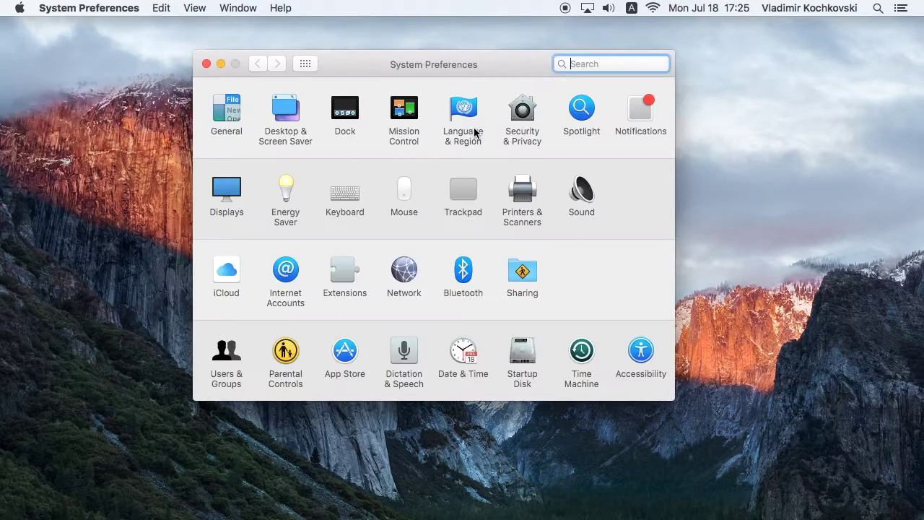
{"action": "left_click", "coordinate": [523, 110]}
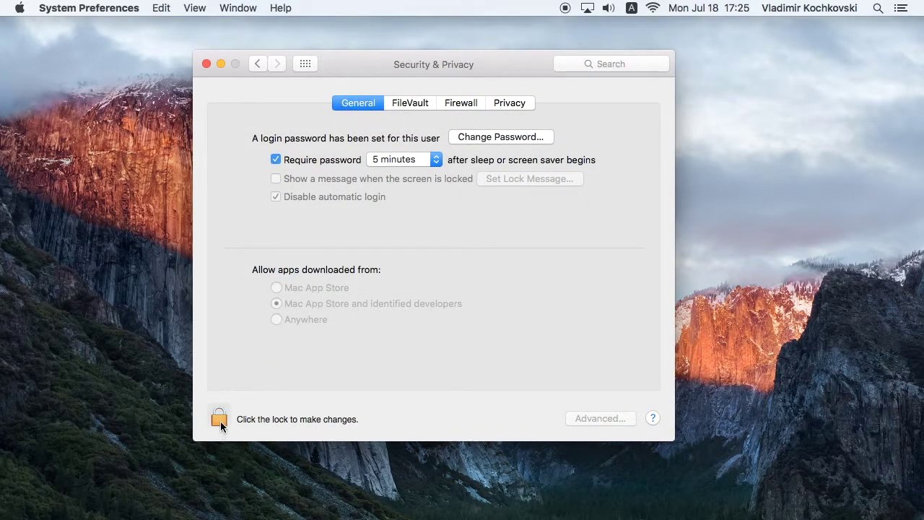
{"action": "left_click", "coordinate": [218, 418]}
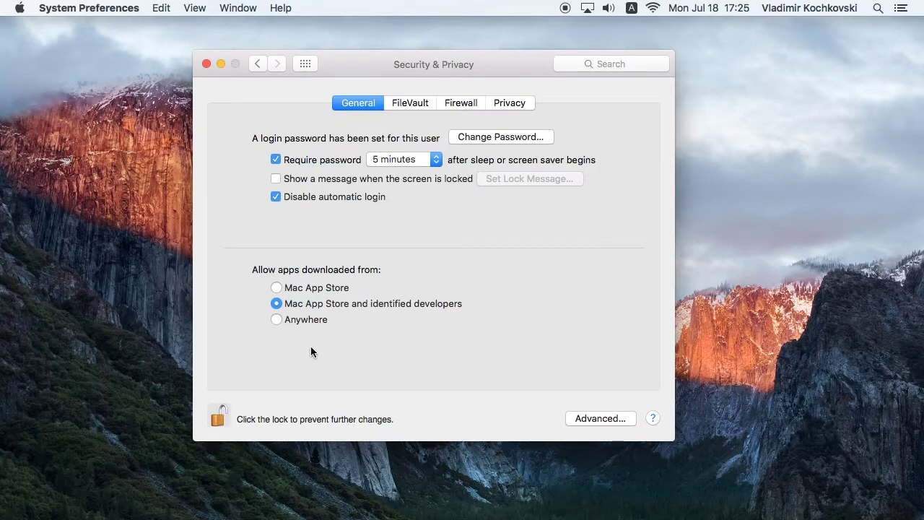
{"action": "left_click", "coordinate": [277, 320]}
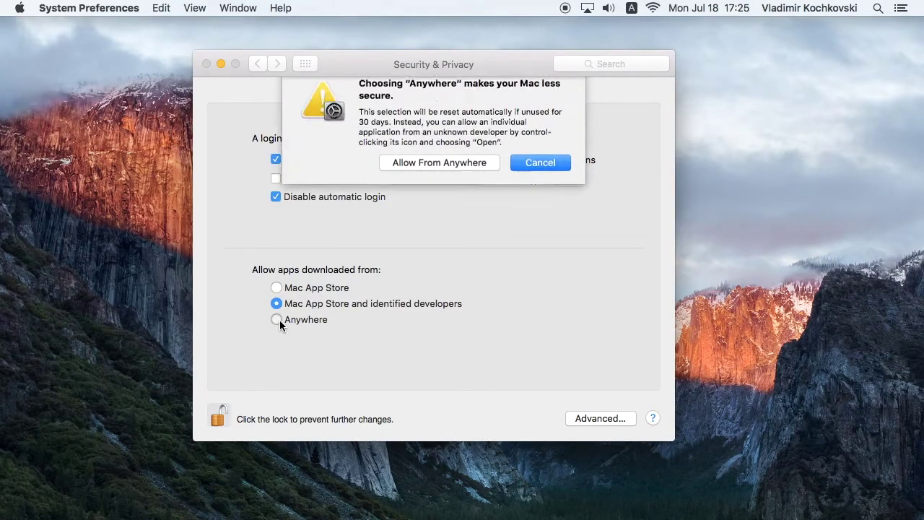
{"action": "left_click", "coordinate": [468, 175]}
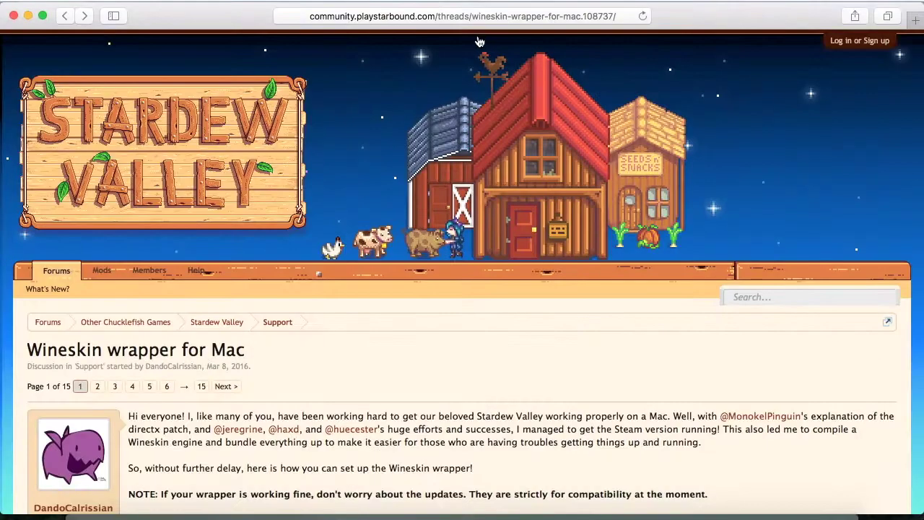
Scroll the forum thread and highlight the author's and credited contributors' usernames
{"action": "scroll", "coordinate": [366, 139], "scroll_direction": "down", "scroll_amount": 3}
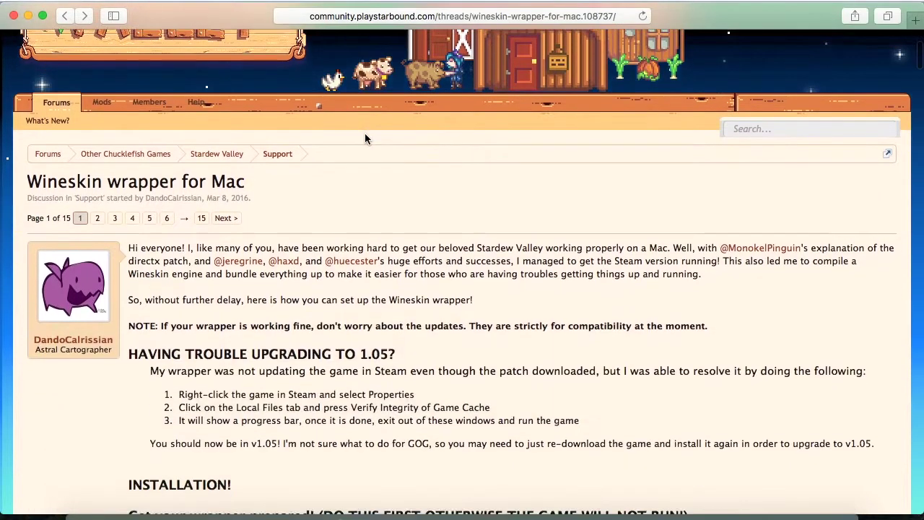
{"action": "scroll", "coordinate": [365, 138], "scroll_direction": "down", "scroll_amount": 1}
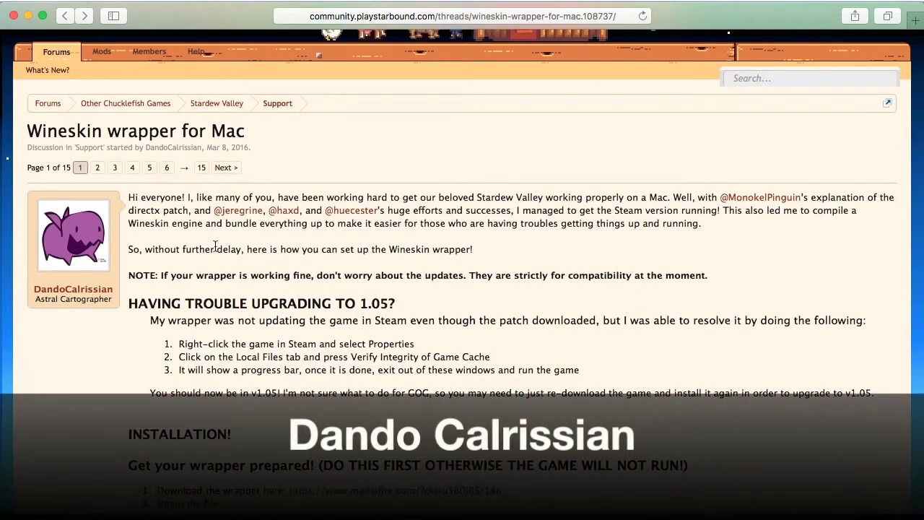
{"action": "left_click_drag", "start_coordinate": [33, 289], "coordinate": [114, 290]}
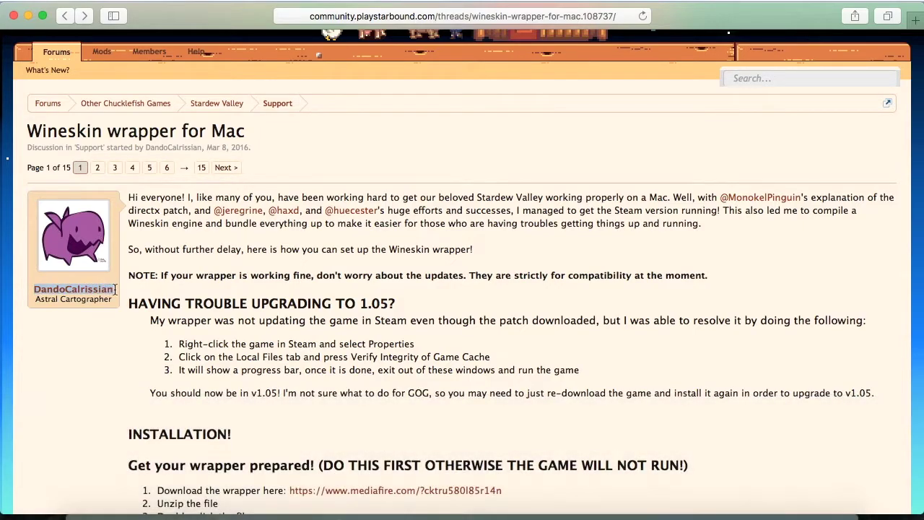
{"action": "left_click_drag", "start_coordinate": [212, 210], "coordinate": [386, 210]}
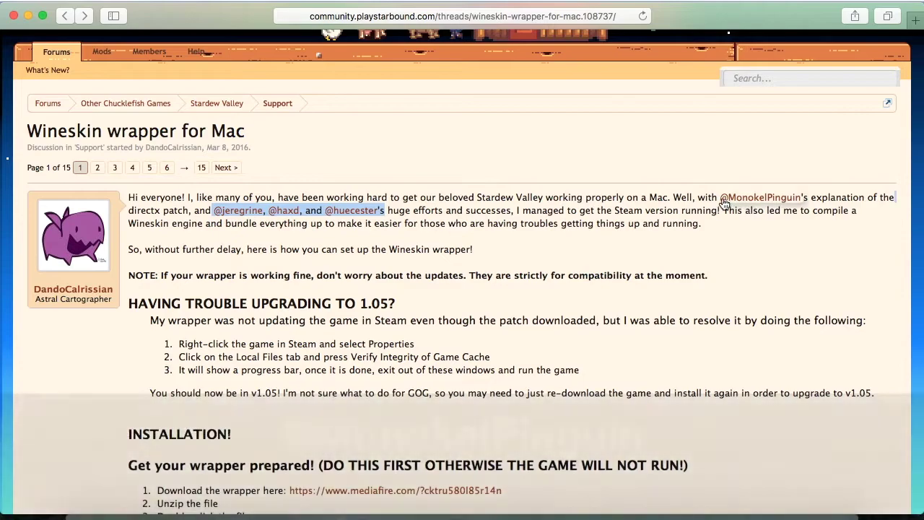
{"action": "left_click_drag", "start_coordinate": [718, 197], "coordinate": [807, 198]}
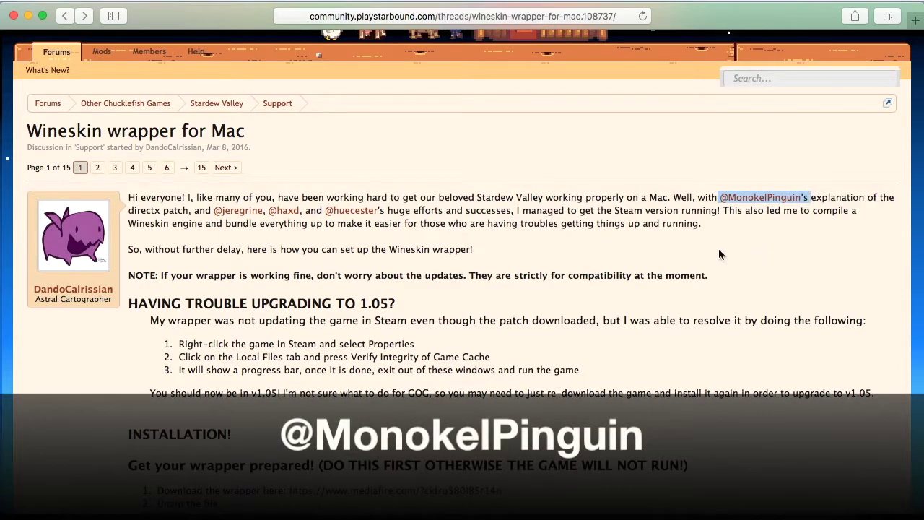
{"action": "left_click", "coordinate": [696, 252]}
Scroll to the installation steps and follow the mediafire Wineskin wrapper download link
{"action": "scroll", "coordinate": [686, 253], "scroll_direction": "down", "scroll_amount": 5}
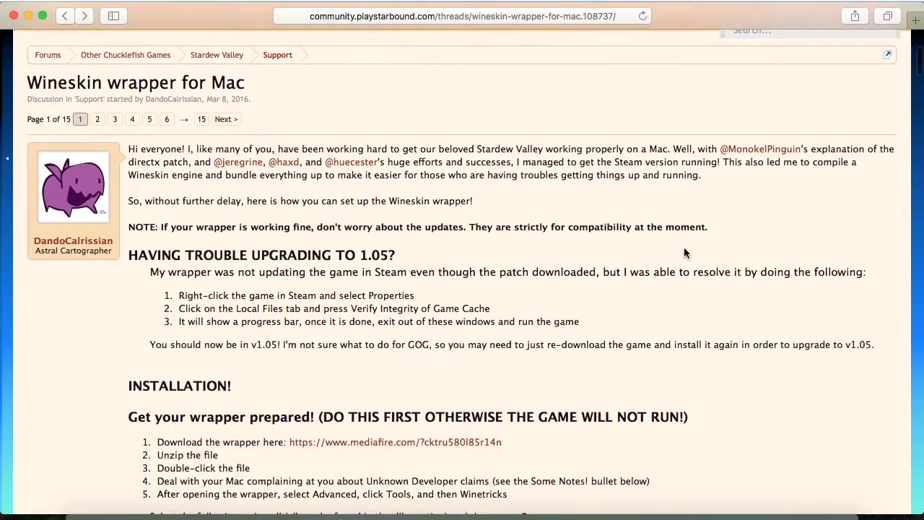
{"action": "scroll", "coordinate": [685, 252], "scroll_direction": "down", "scroll_amount": 1}
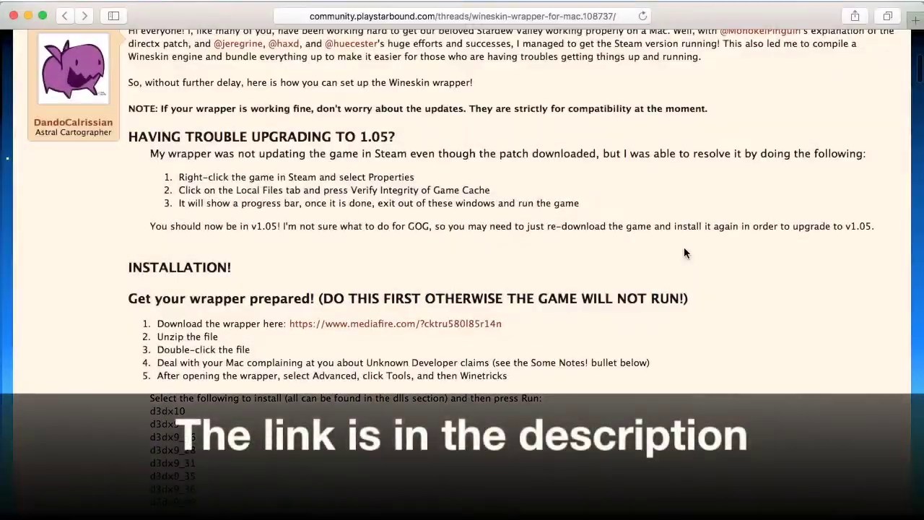
{"action": "left_click", "coordinate": [352, 221]}
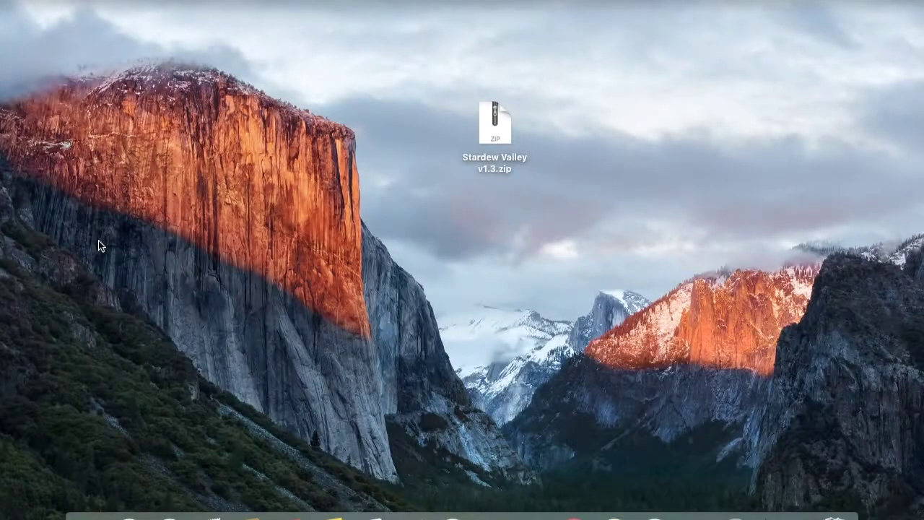
Extract the Stardew Valley v1.3 zip and move the archive to the Trash
{"action": "double_click", "coordinate": [485, 118]}
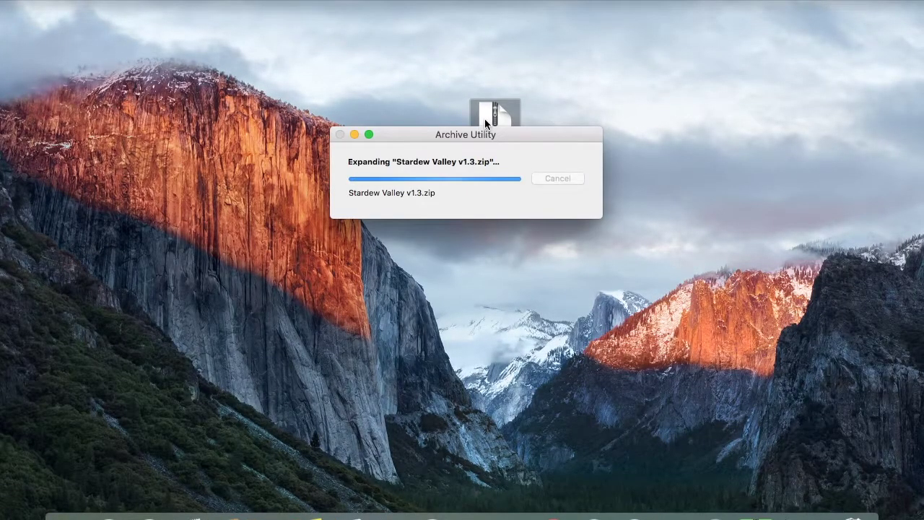
{"action": "left_click_drag", "start_coordinate": [486, 121], "coordinate": [592, 127]}
{"action": "right_click", "coordinate": [593, 128]}
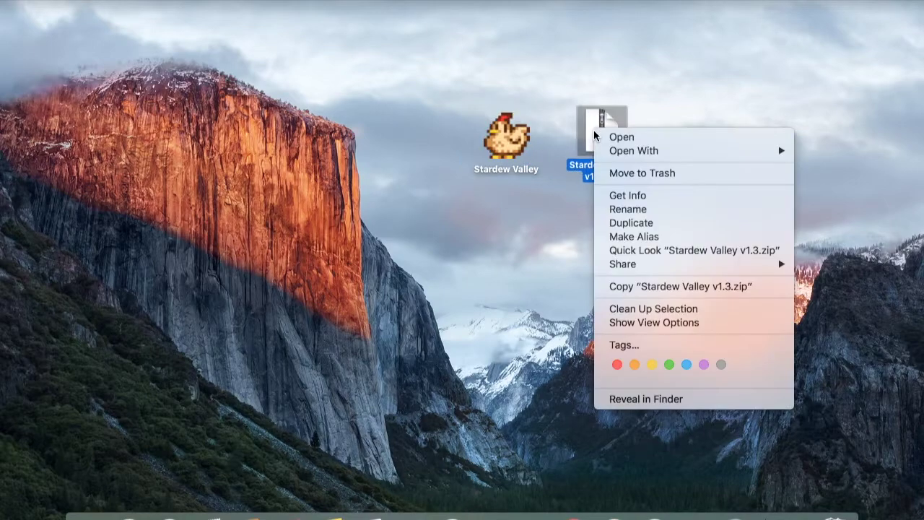
{"action": "left_click", "coordinate": [638, 175]}
Show the Stardew Valley app's package contents and launch Wineskin, confirming Open
{"action": "left_click", "coordinate": [509, 144]}
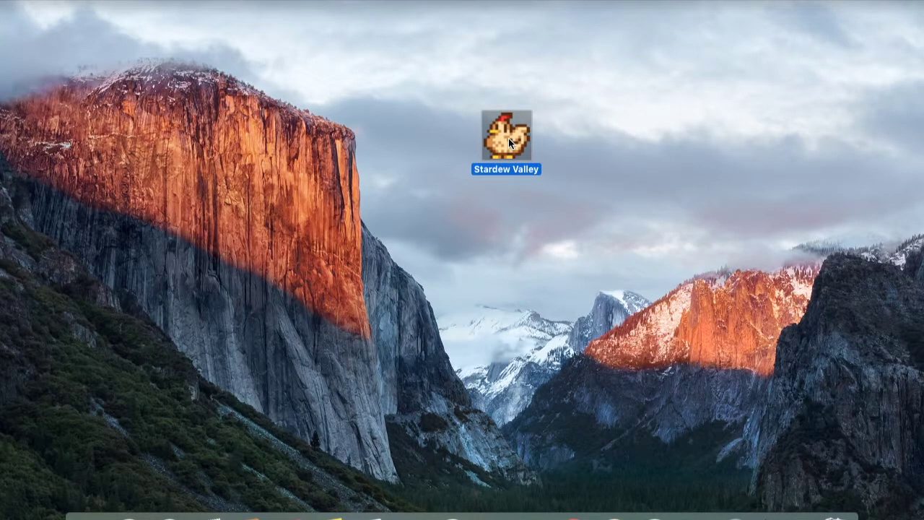
{"action": "right_click", "coordinate": [508, 138]}
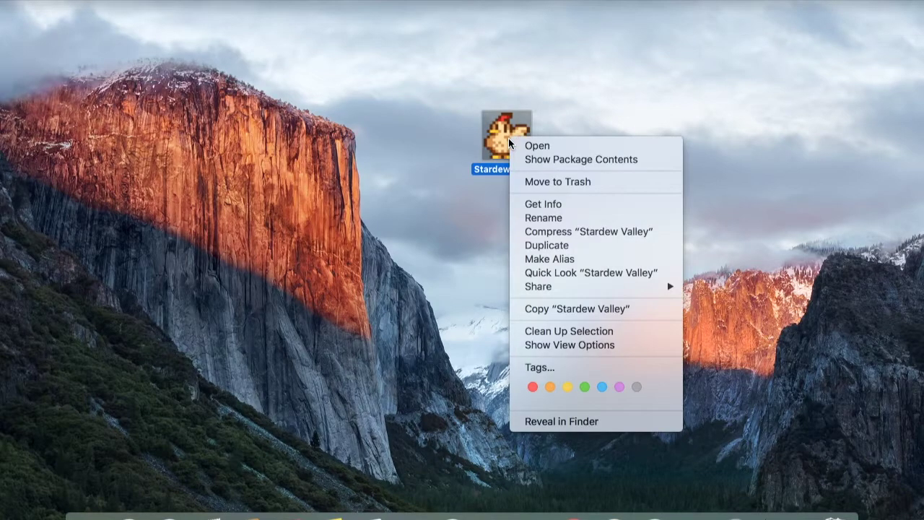
{"action": "left_click", "coordinate": [542, 162]}
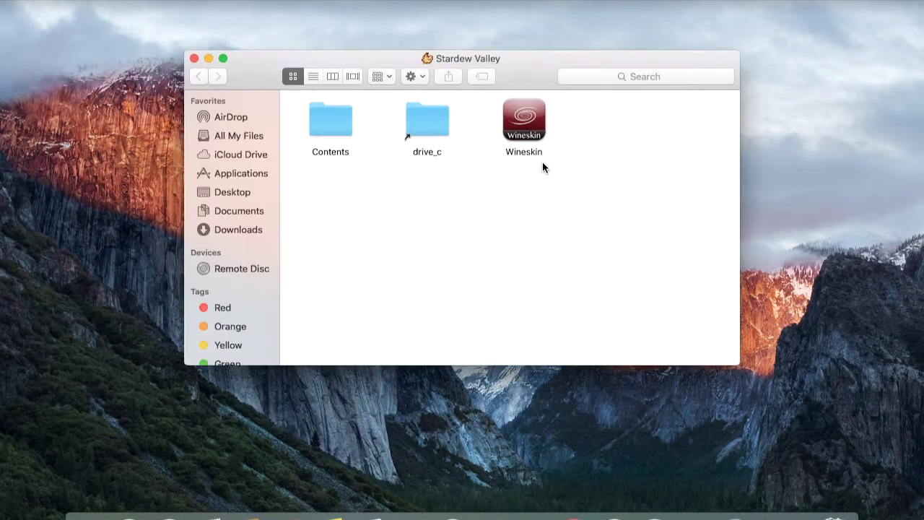
{"action": "left_click", "coordinate": [526, 119]}
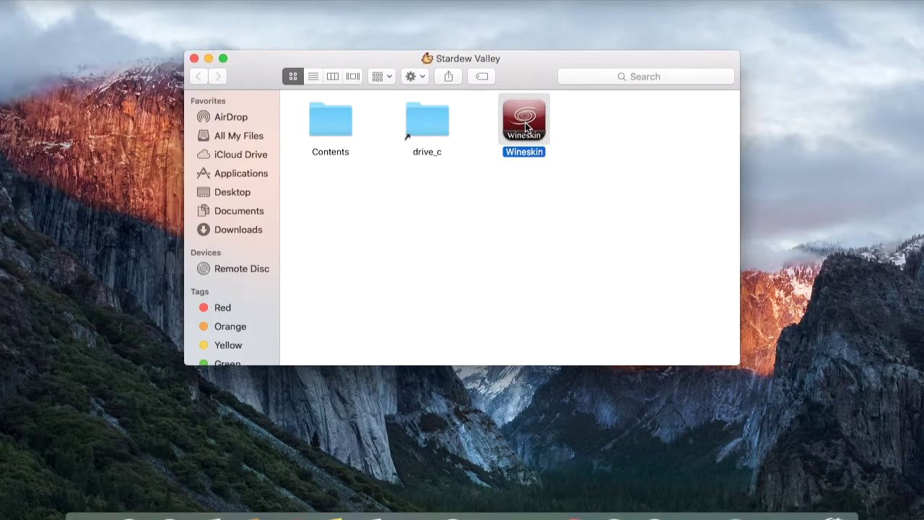
{"action": "double_click", "coordinate": [525, 130]}
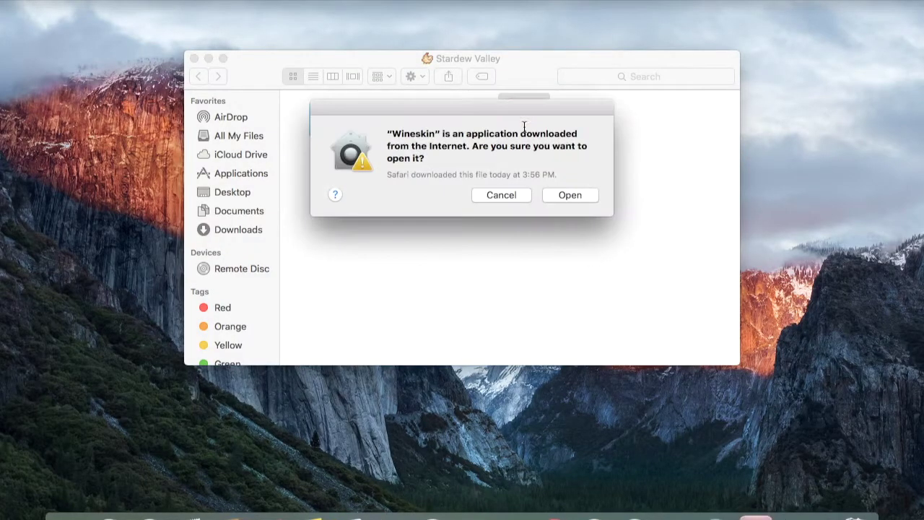
{"action": "left_click", "coordinate": [568, 195]}
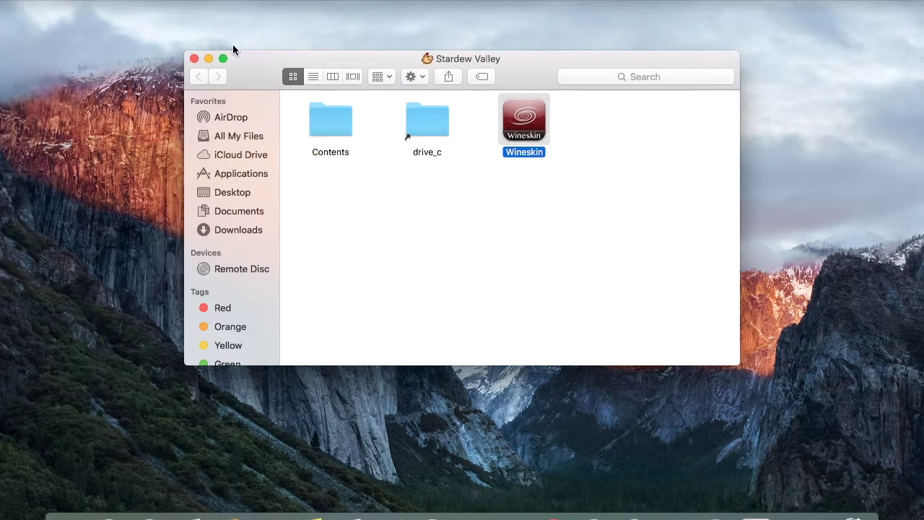
{"action": "left_click", "coordinate": [208, 57]}
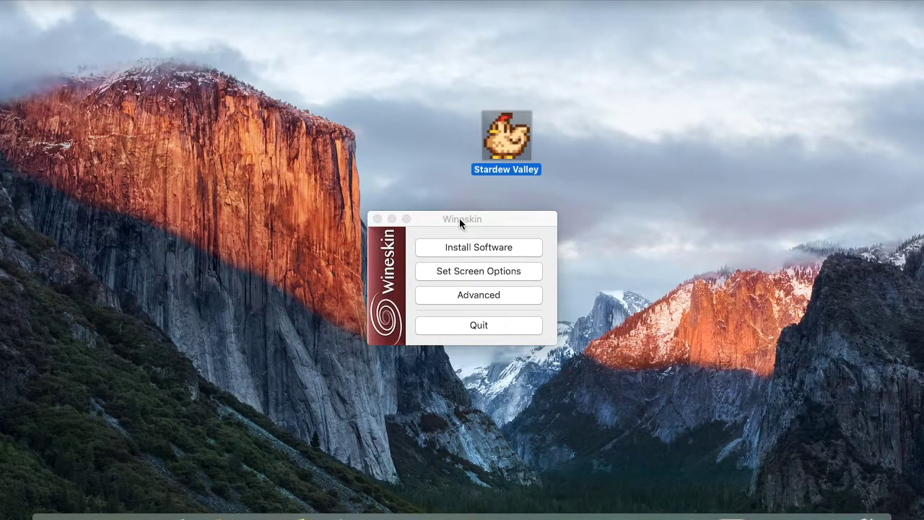
Move Wineskin aside and launch Winetricks from Advanced > Tools > Utilities
{"action": "left_click_drag", "start_coordinate": [460, 215], "coordinate": [377, 186]}
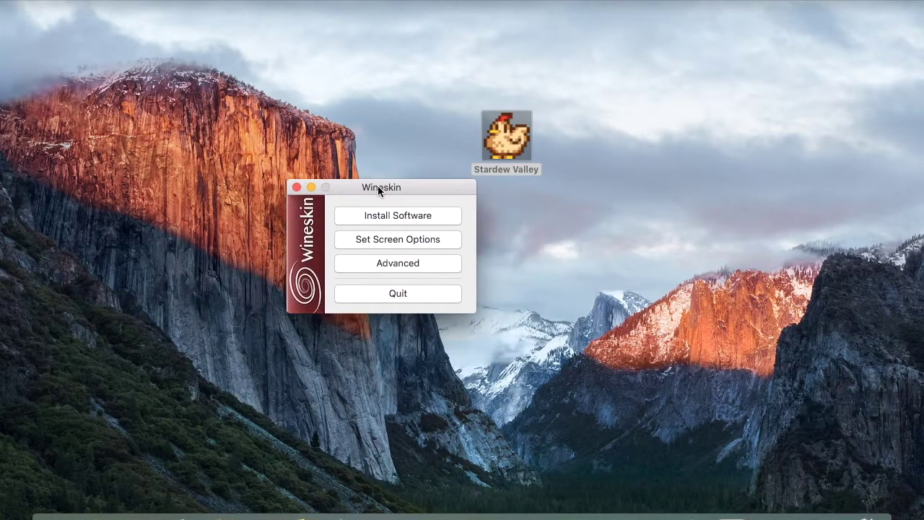
{"action": "left_click", "coordinate": [404, 264]}
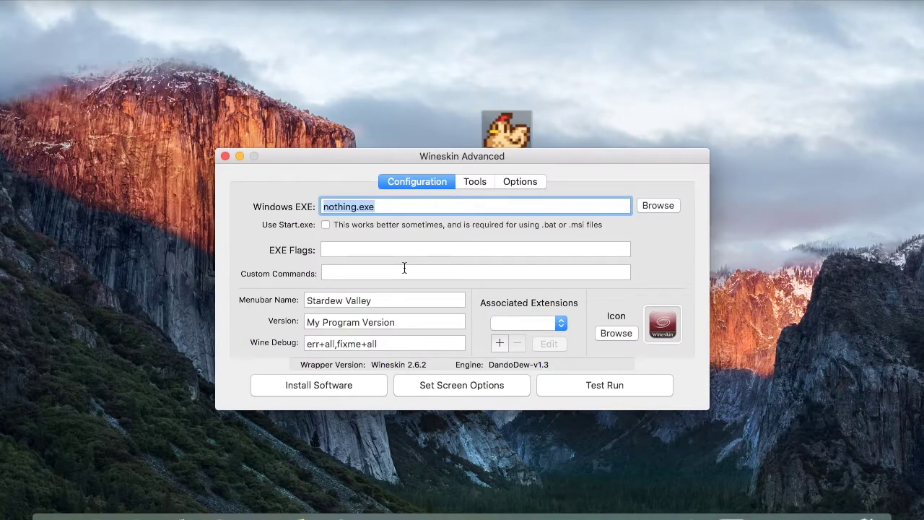
{"action": "left_click", "coordinate": [467, 183]}
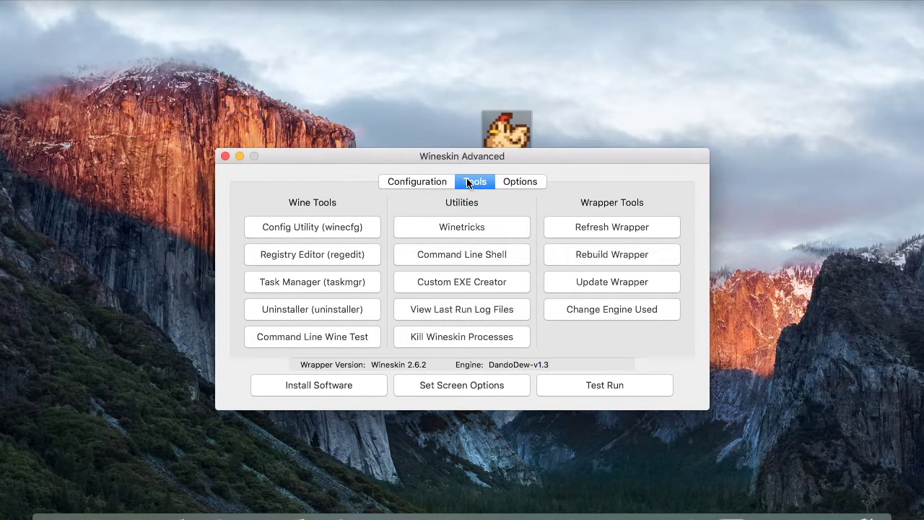
{"action": "left_click", "coordinate": [460, 227]}
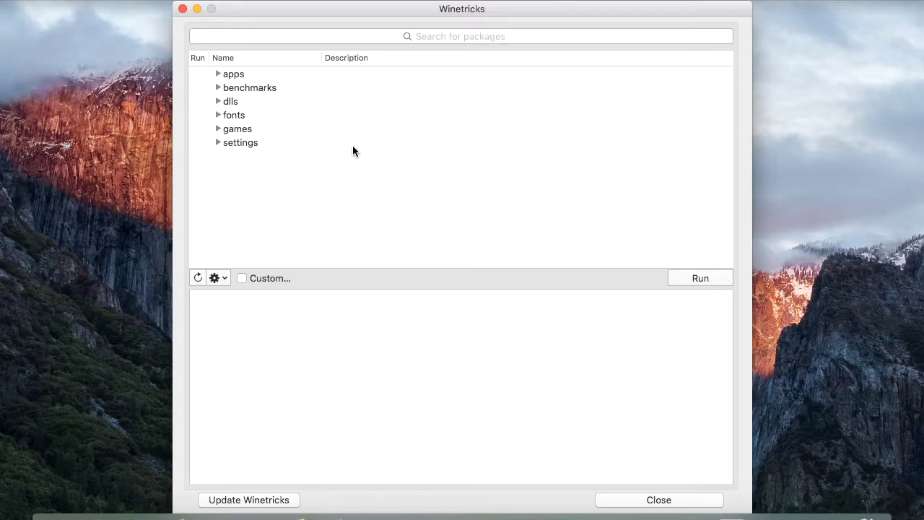
{"action": "left_click", "coordinate": [279, 37]}
Filter by 'xml', tick msxml3 under dlls, and run it, confirming the prompt
{"action": "type", "text": "xml"}
{"action": "left_click", "coordinate": [218, 73]}
{"action": "left_click", "coordinate": [199, 88]}
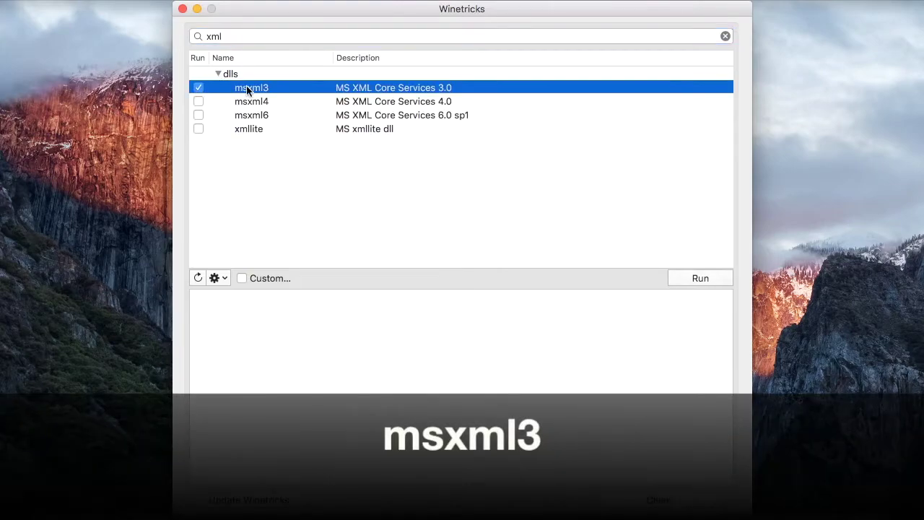
{"action": "left_click", "coordinate": [706, 280]}
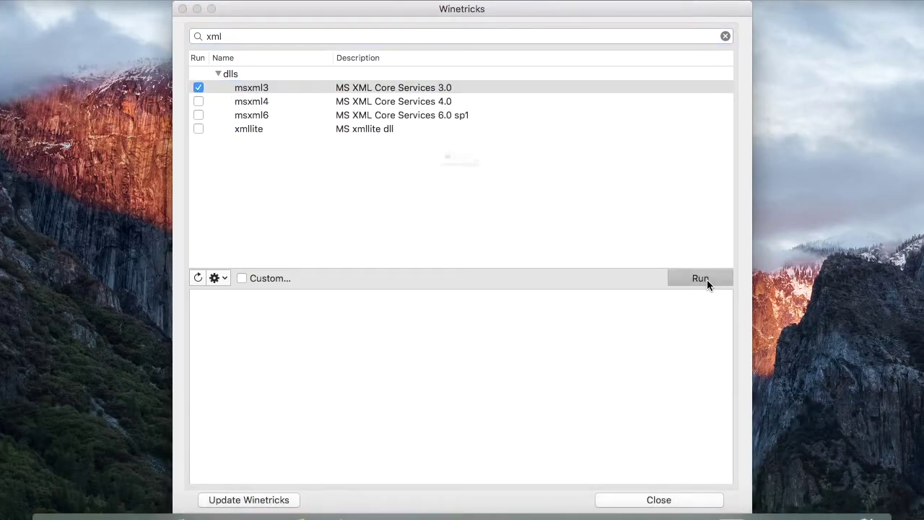
{"action": "left_click", "coordinate": [570, 189]}
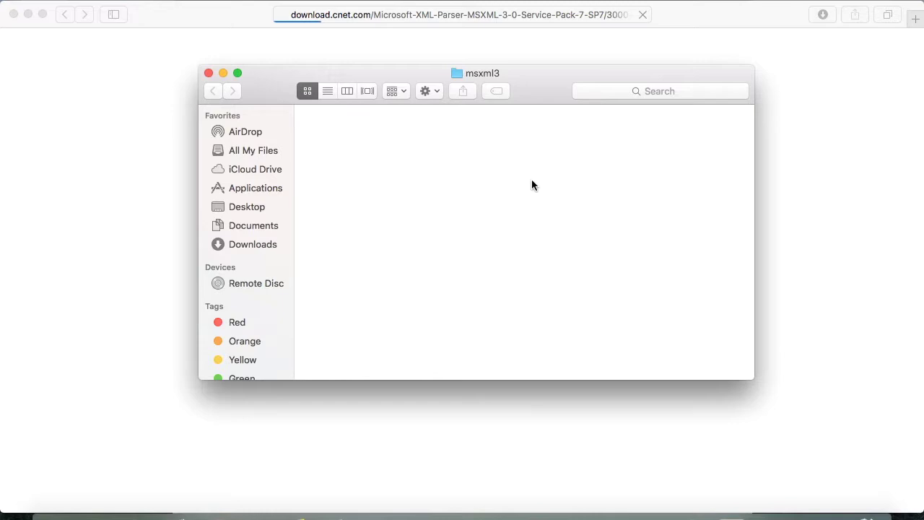
Drag msxml3.msi from the desktop into the msxml3 cache folder, then close that folder
{"action": "left_click_drag", "start_coordinate": [312, 76], "coordinate": [474, 105]}
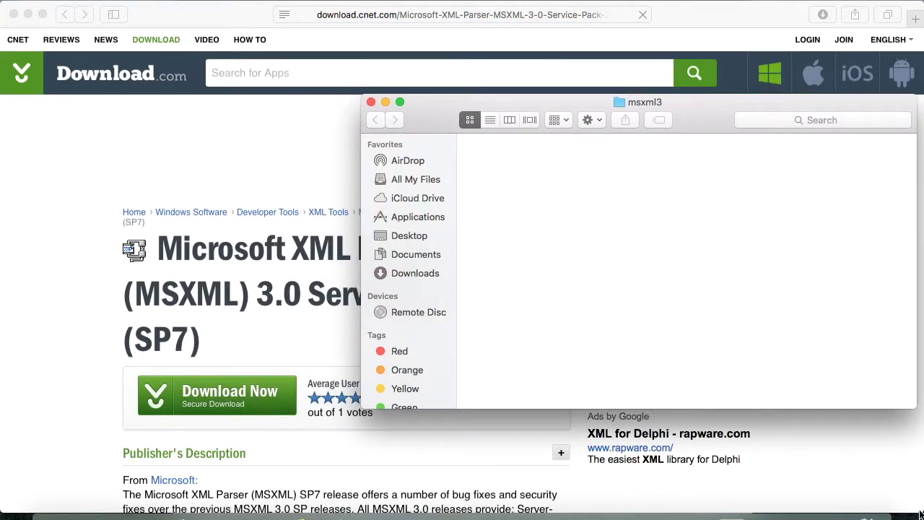
{"action": "left_click_drag", "start_coordinate": [922, 516], "coordinate": [522, 412]}
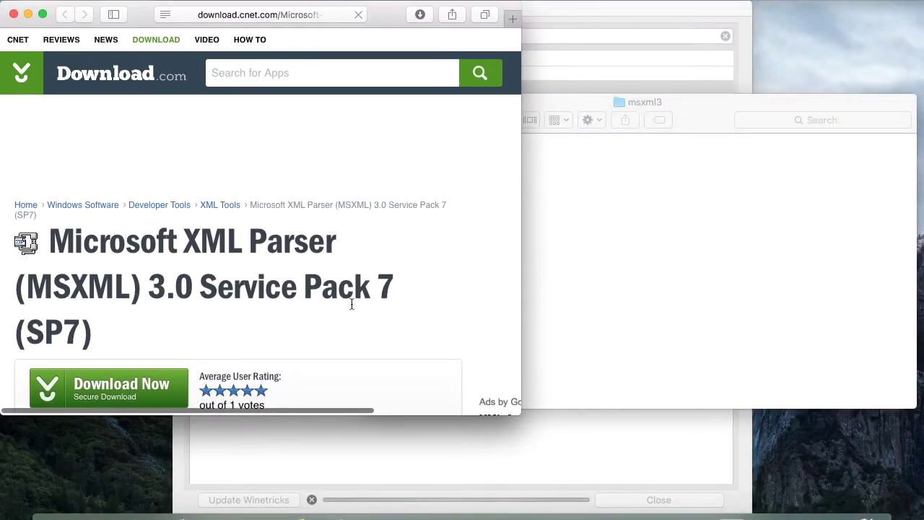
{"action": "scroll", "coordinate": [347, 296], "scroll_direction": "down", "scroll_amount": 3}
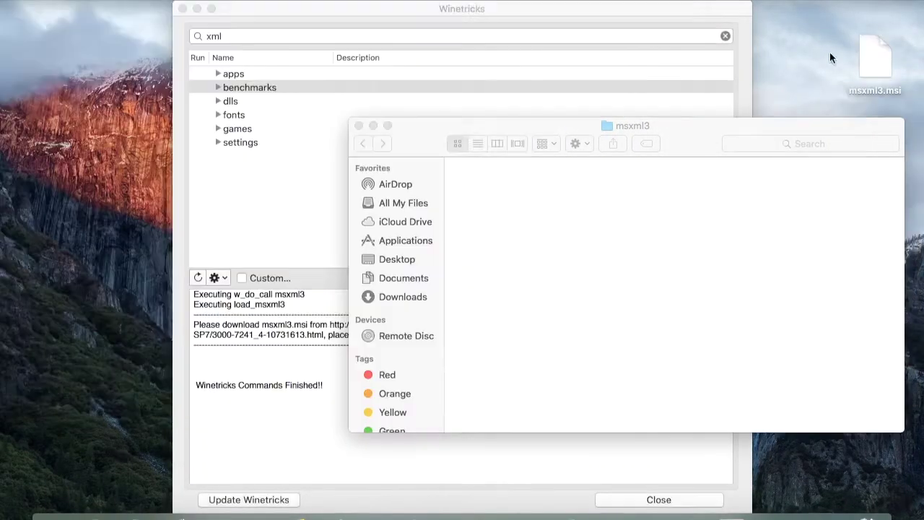
{"action": "left_click", "coordinate": [873, 61]}
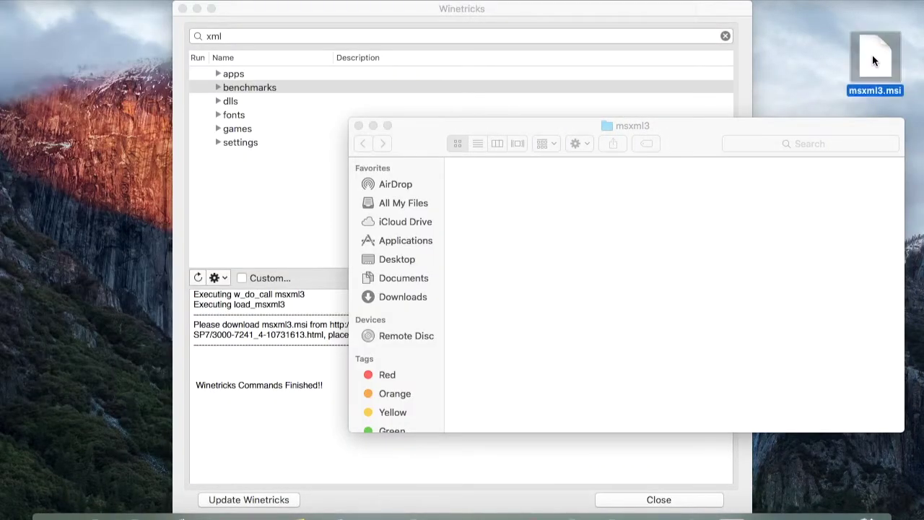
{"action": "left_click_drag", "start_coordinate": [875, 58], "coordinate": [518, 224]}
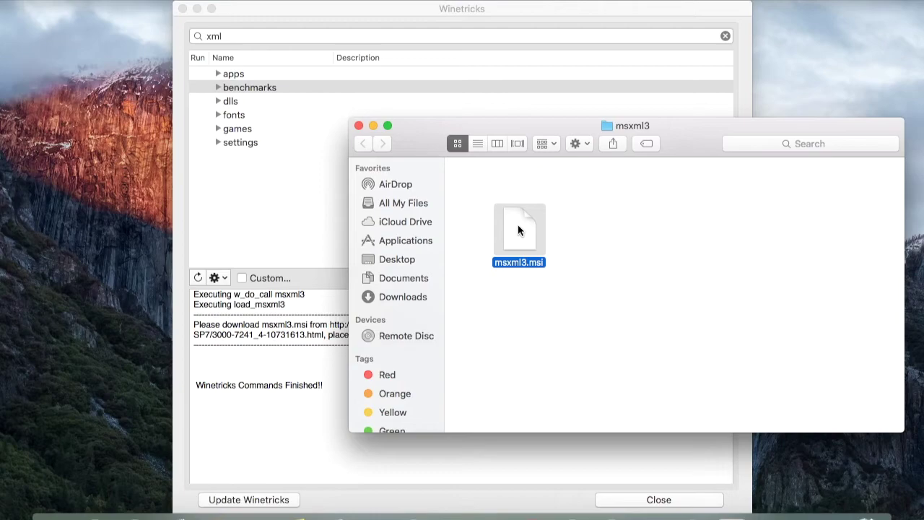
{"action": "left_click", "coordinate": [358, 126]}
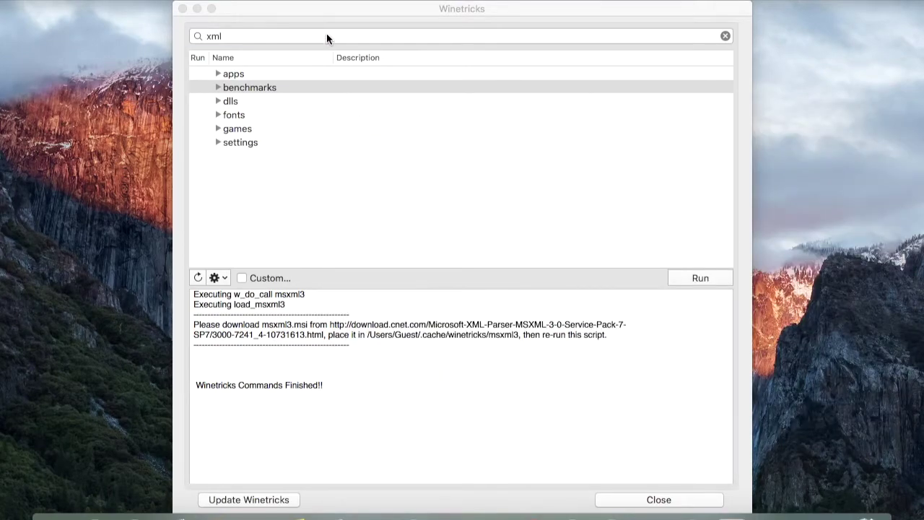
Reselect msxml3 under the 'xml' filter and run it again, confirming with Return
{"action": "left_click", "coordinate": [250, 37]}
{"action": "key", "text": "Return"}
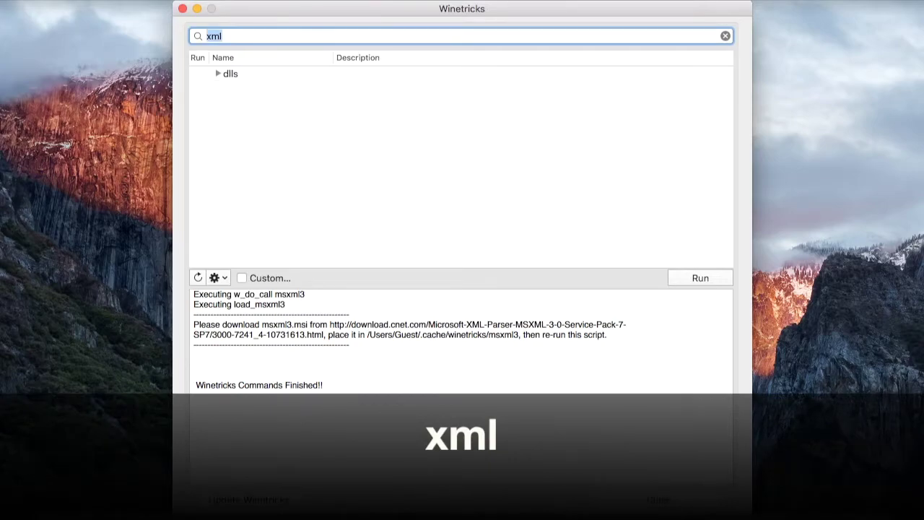
{"action": "left_click", "coordinate": [217, 75]}
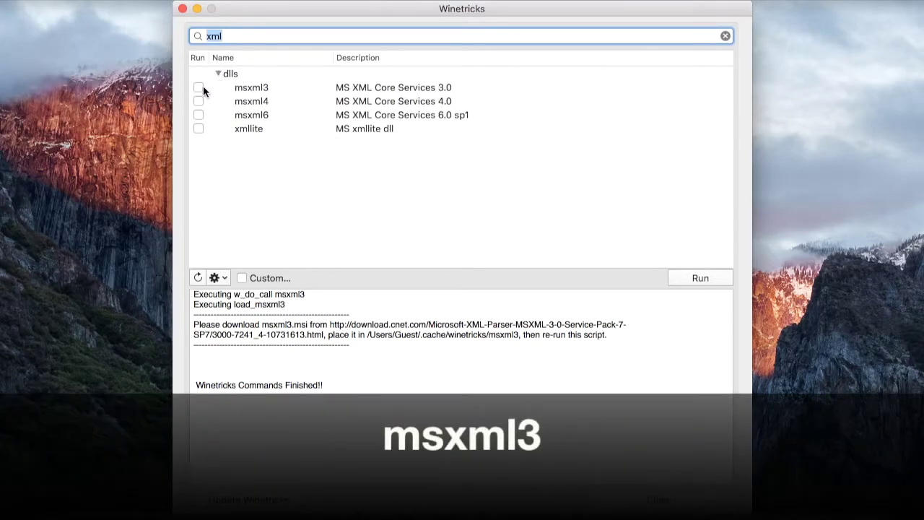
{"action": "left_click", "coordinate": [199, 87]}
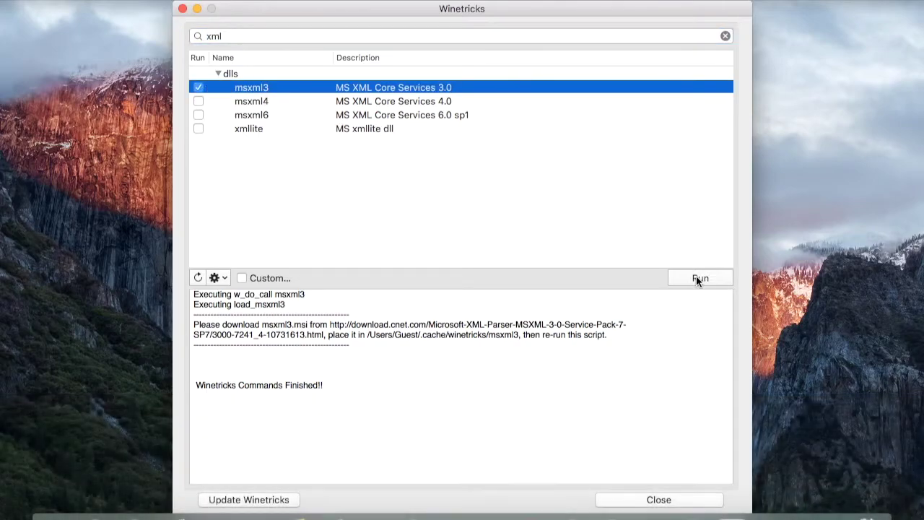
{"action": "left_click", "coordinate": [697, 277]}
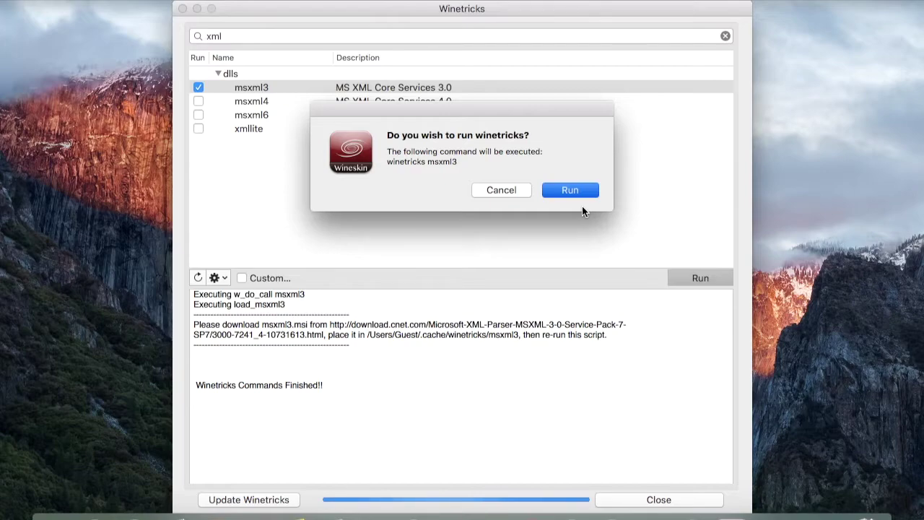
{"action": "key", "text": "Return"}
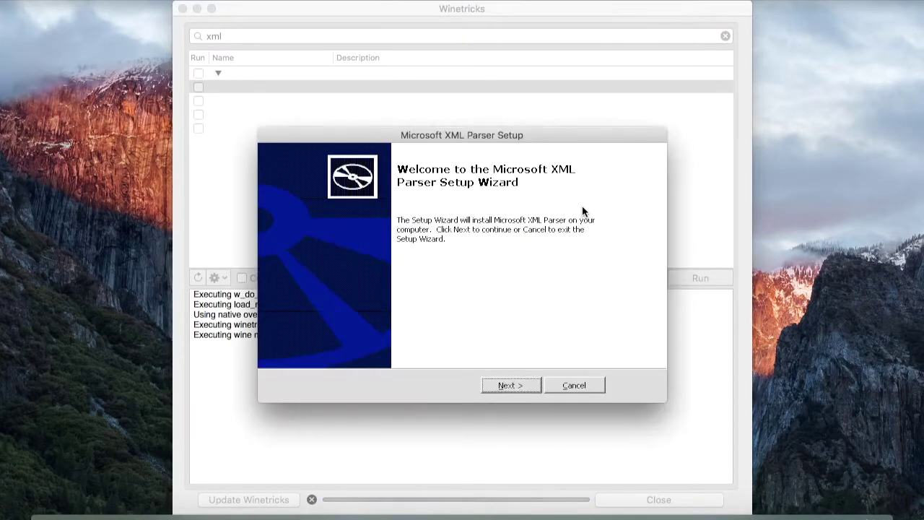
Accept the XML Parser license and step through its setup wizard to Finish
{"action": "left_click", "coordinate": [528, 381]}
{"action": "left_click", "coordinate": [441, 333]}
{"action": "left_click", "coordinate": [505, 387]}
{"action": "left_click", "coordinate": [505, 387]}
{"action": "left_click", "coordinate": [505, 387]}
{"action": "left_click", "coordinate": [574, 384]}
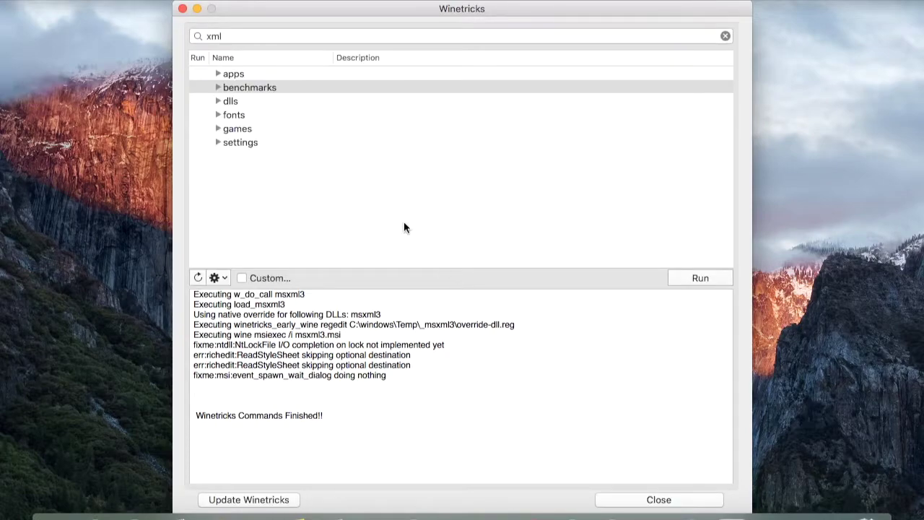
{"action": "left_click", "coordinate": [270, 33]}
Filter by 'dot', tick dotnet40 under dlls, and run it, confirming the prompt
{"action": "key", "text": "super+a"}
{"action": "type", "text": "dot"}
{"action": "left_click", "coordinate": [219, 73]}
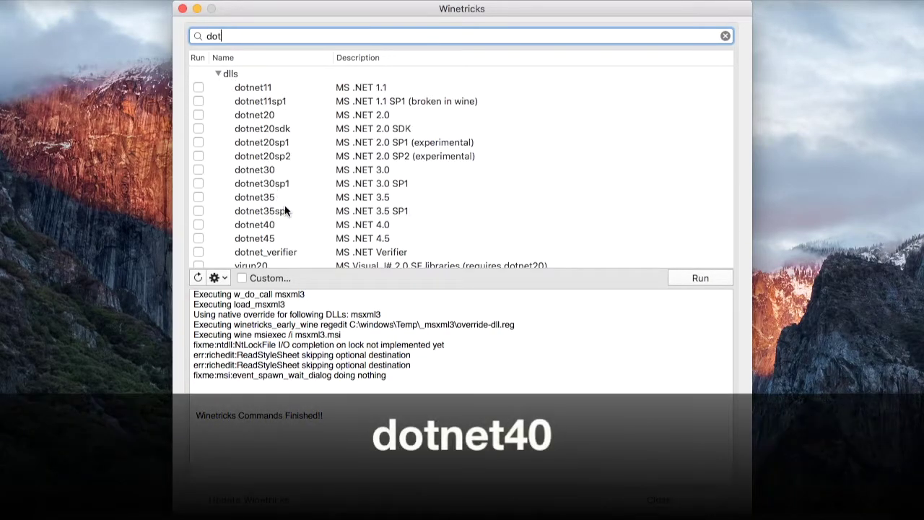
{"action": "left_click", "coordinate": [267, 226]}
{"action": "left_click", "coordinate": [197, 225]}
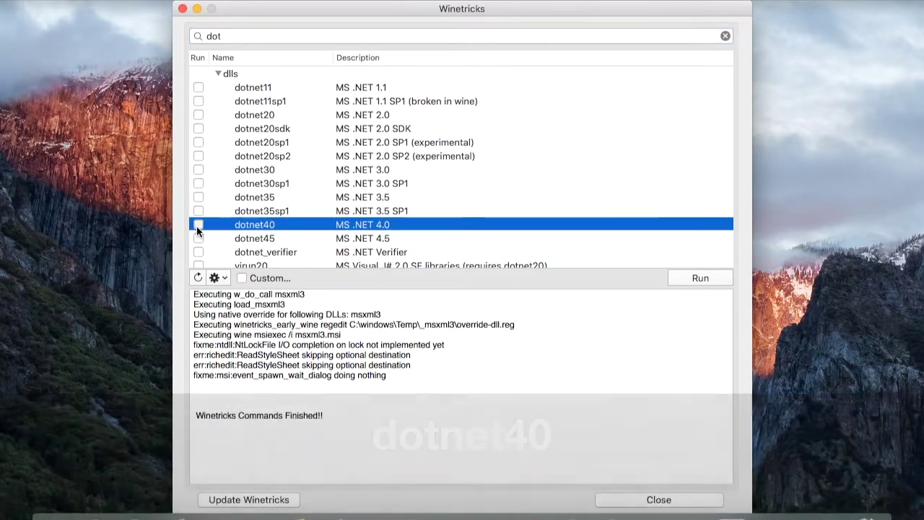
{"action": "left_click", "coordinate": [699, 280]}
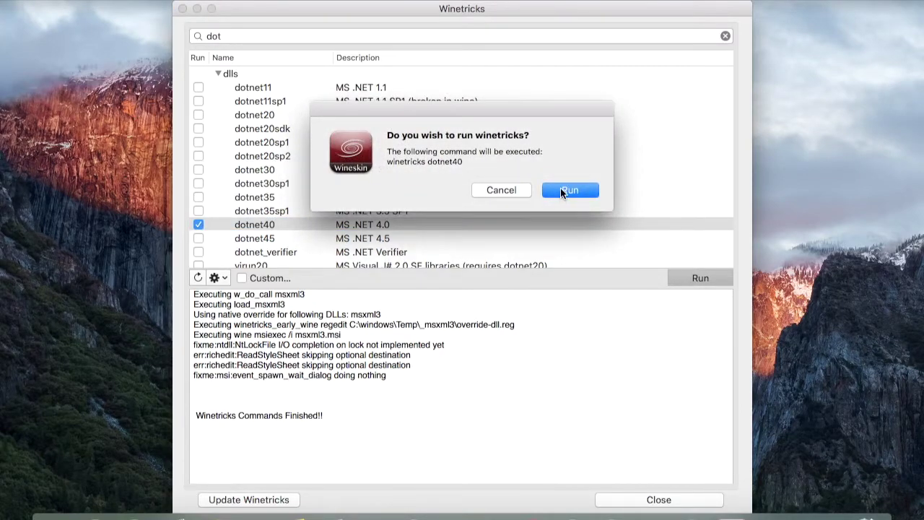
{"action": "left_click", "coordinate": [567, 191]}
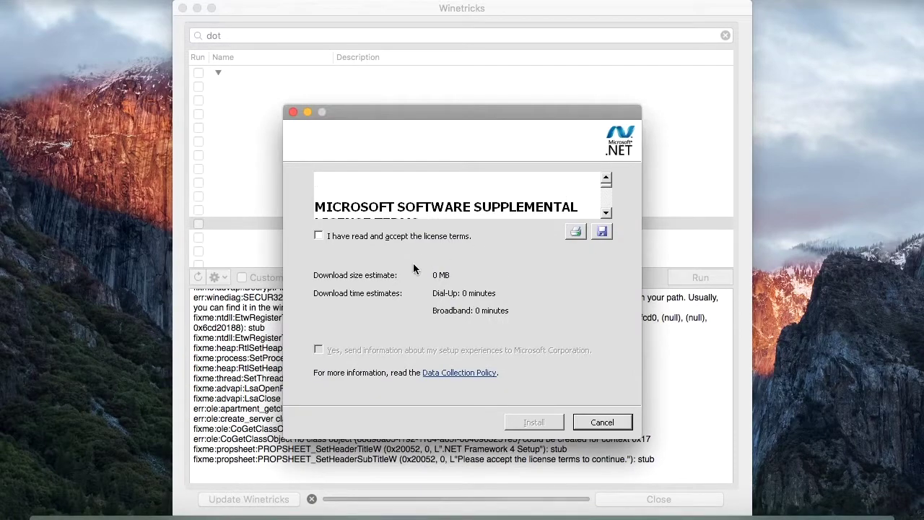
Accept the .NET Framework 4 license, install it, and close the finished installer
{"action": "left_click", "coordinate": [413, 237]}
{"action": "left_click", "coordinate": [543, 421]}
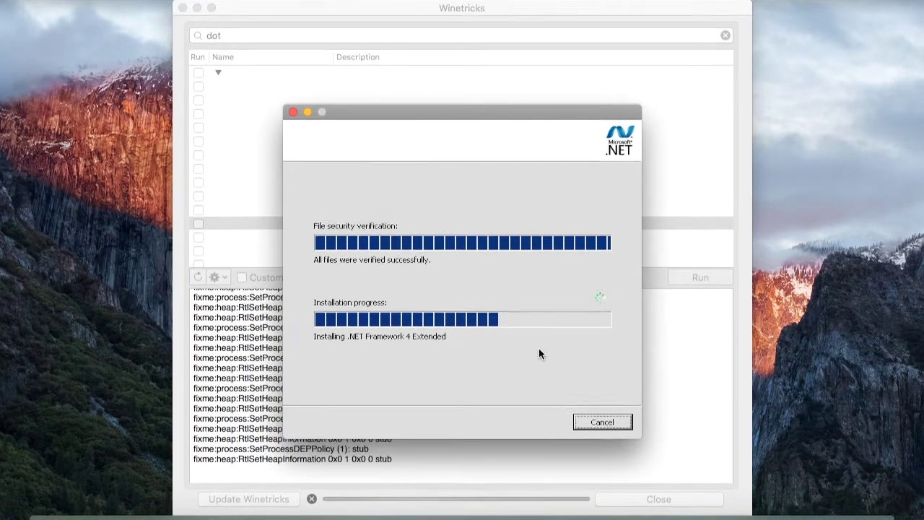
{"action": "left_click", "coordinate": [585, 422]}
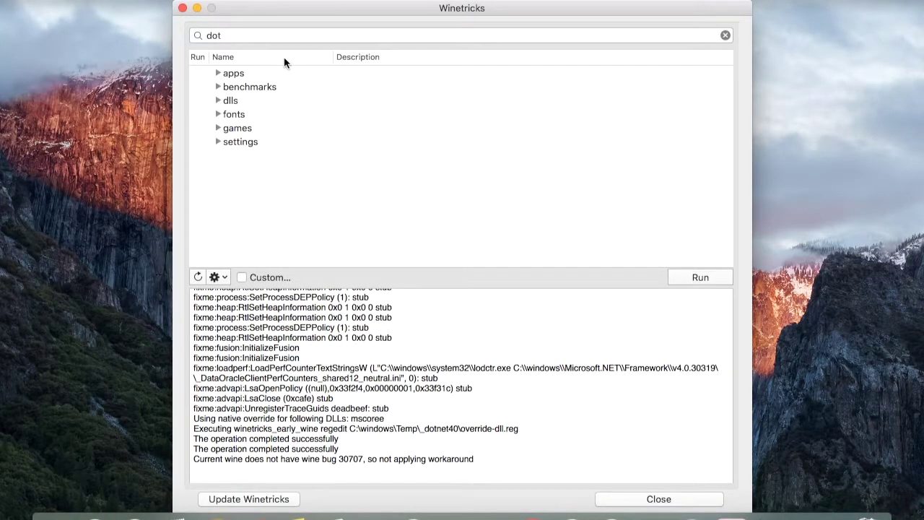
{"action": "left_click", "coordinate": [273, 35]}
{"action": "key", "text": "super+a"}
{"action": "type", "text": "d3"}
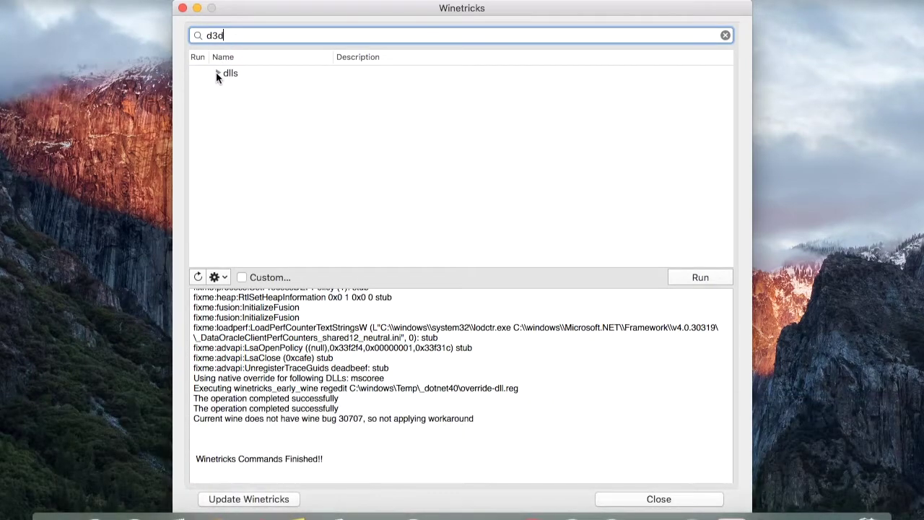
Tick d3dx9 under dlls, run it with Return to confirm, then close Winetricks
{"action": "left_click", "coordinate": [216, 74]}
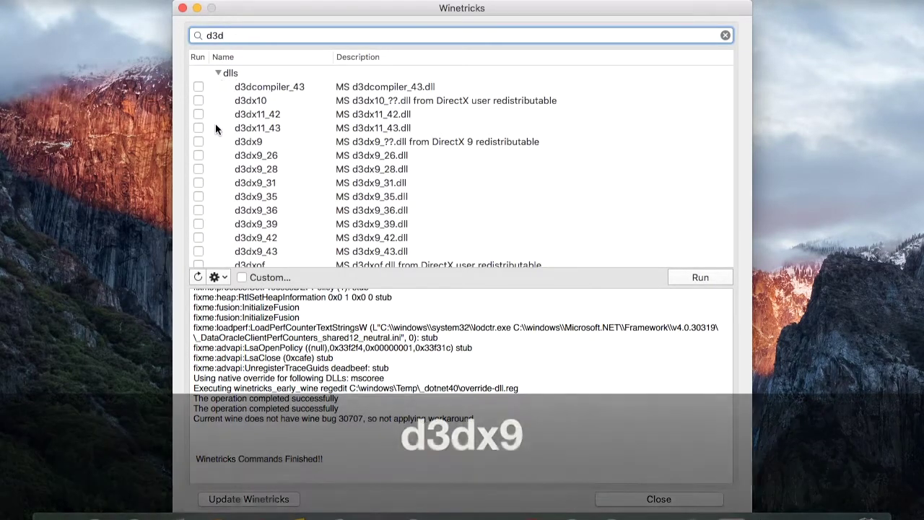
{"action": "left_click", "coordinate": [217, 141]}
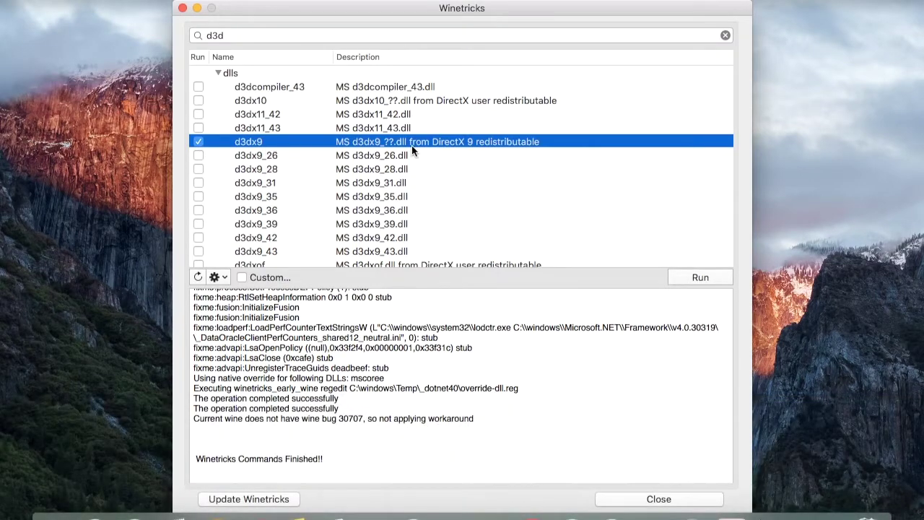
{"action": "left_click", "coordinate": [687, 278]}
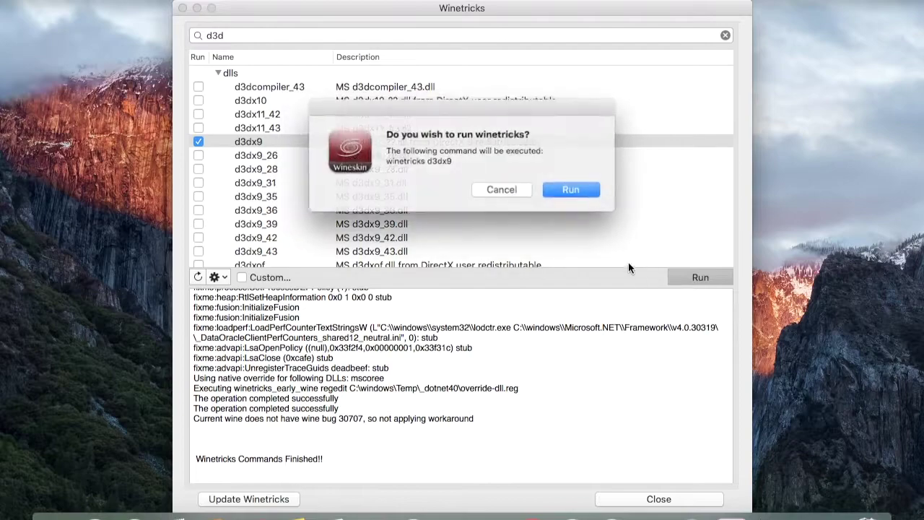
{"action": "key", "text": "Return"}
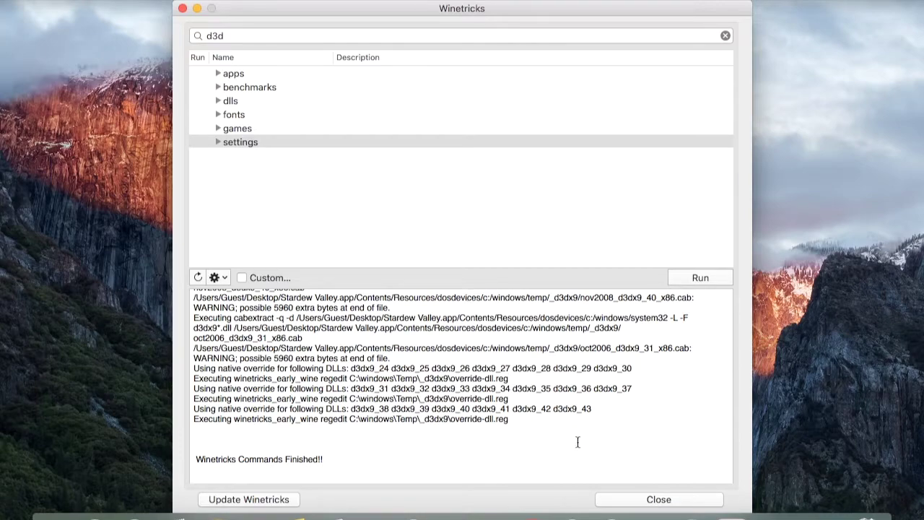
{"action": "left_click", "coordinate": [626, 500]}
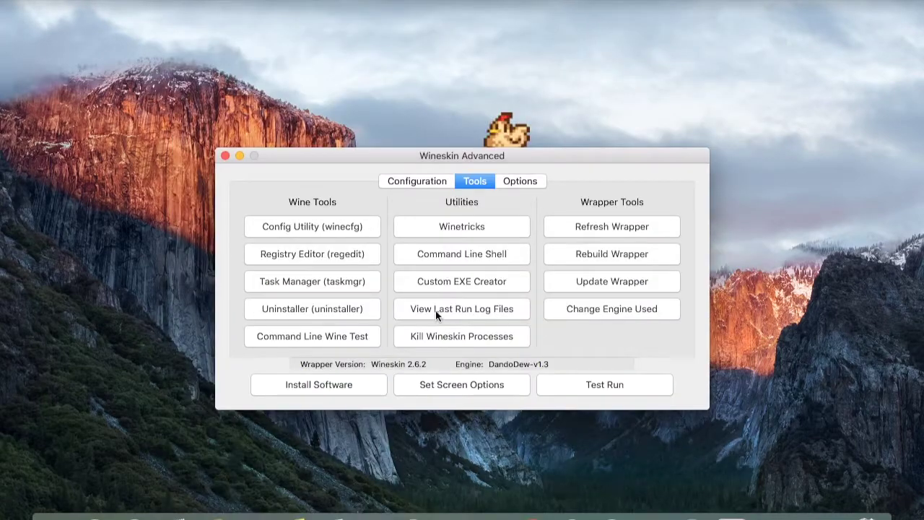
{"action": "left_click_drag", "start_coordinate": [357, 165], "coordinate": [324, 169]}
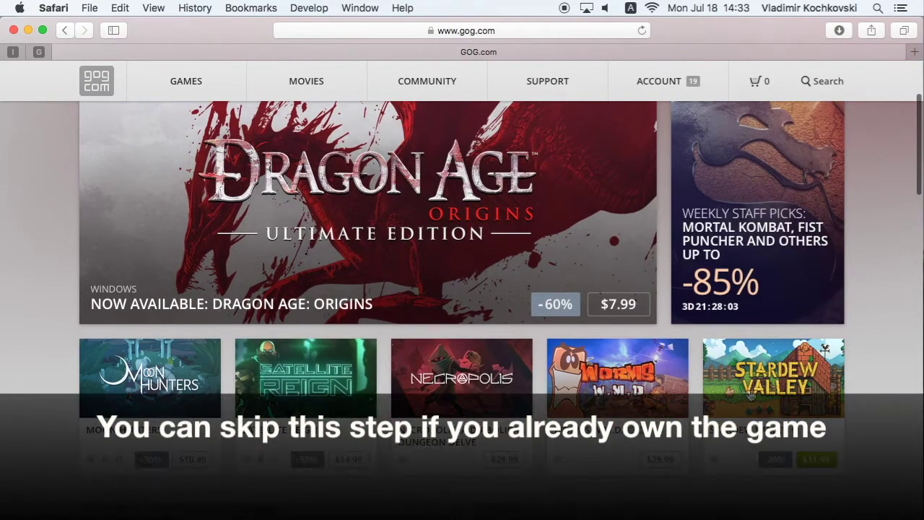
Buy Stardew Valley on GOG.com, paying for the order with PayPal
{"action": "left_click", "coordinate": [750, 394]}
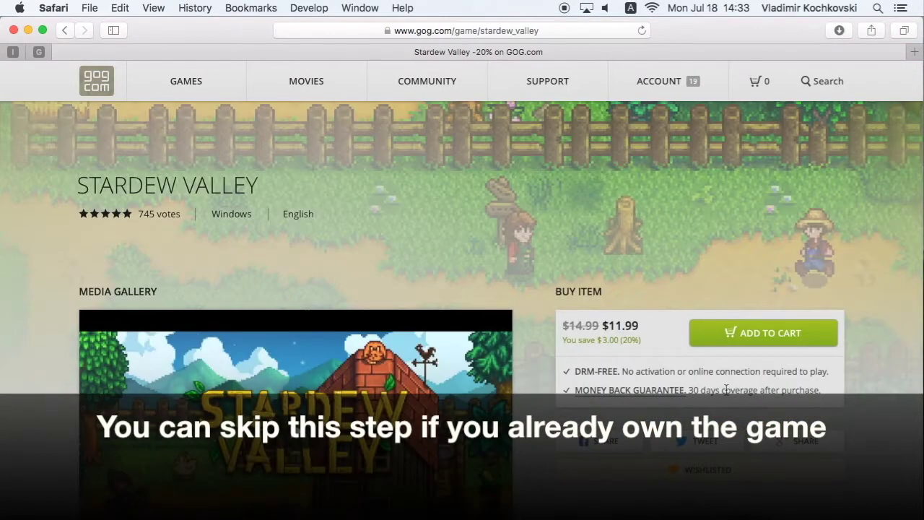
{"action": "scroll", "coordinate": [751, 390], "scroll_direction": "down", "scroll_amount": 3}
{"action": "left_click", "coordinate": [751, 249]}
{"action": "left_click", "coordinate": [803, 126]}
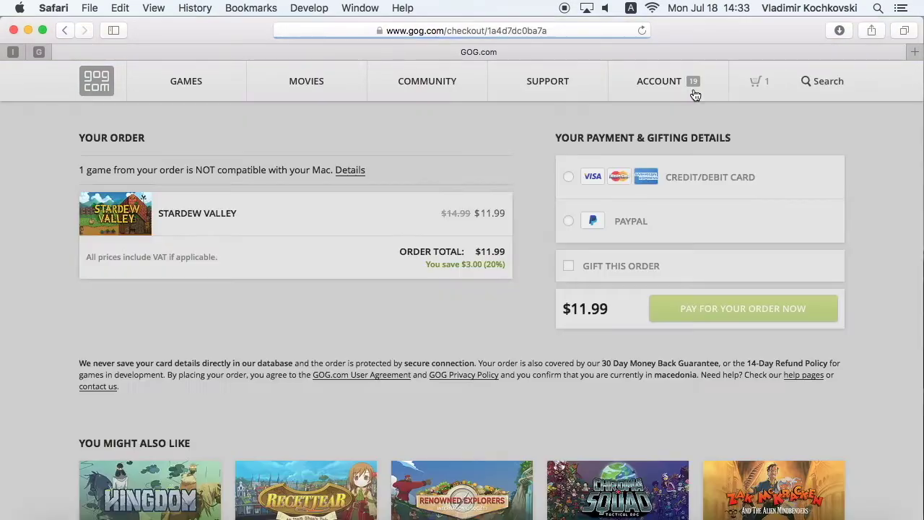
{"action": "left_click", "coordinate": [569, 221]}
{"action": "left_click", "coordinate": [750, 368]}
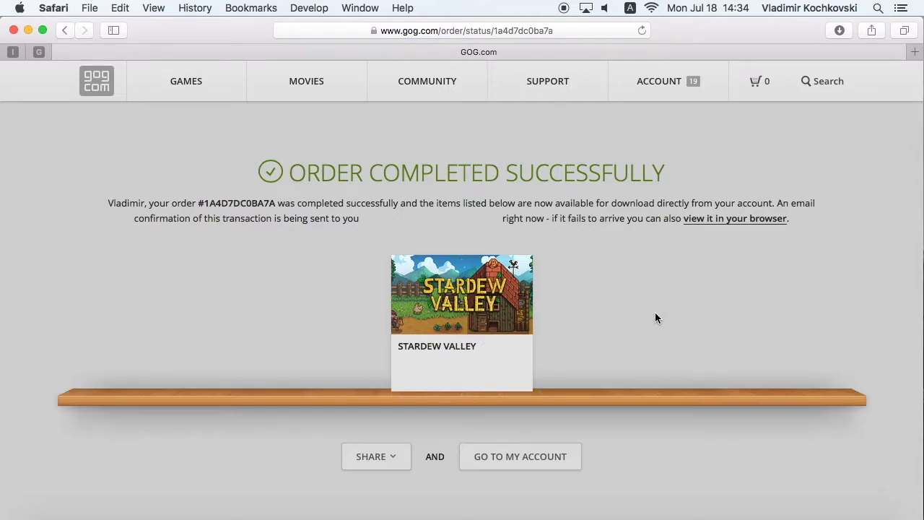
Download the Stardew Valley Windows installer (1.07 with hotfix, 337 MB) from the account
{"action": "left_click", "coordinate": [484, 289]}
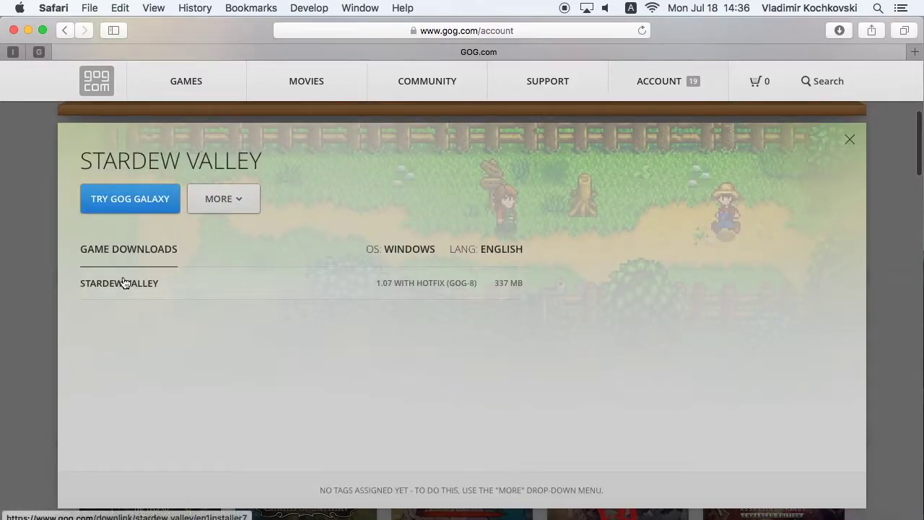
{"action": "left_click", "coordinate": [122, 284]}
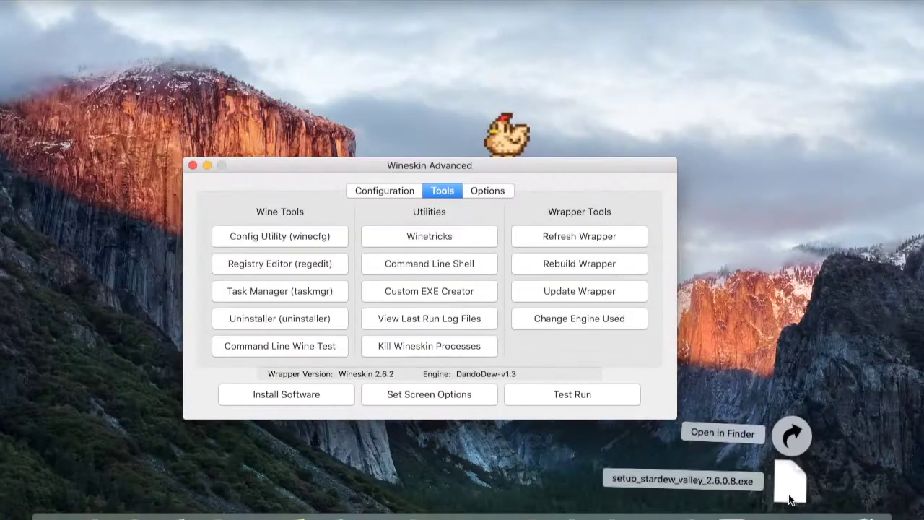
{"action": "left_click_drag", "start_coordinate": [794, 433], "coordinate": [837, 426]}
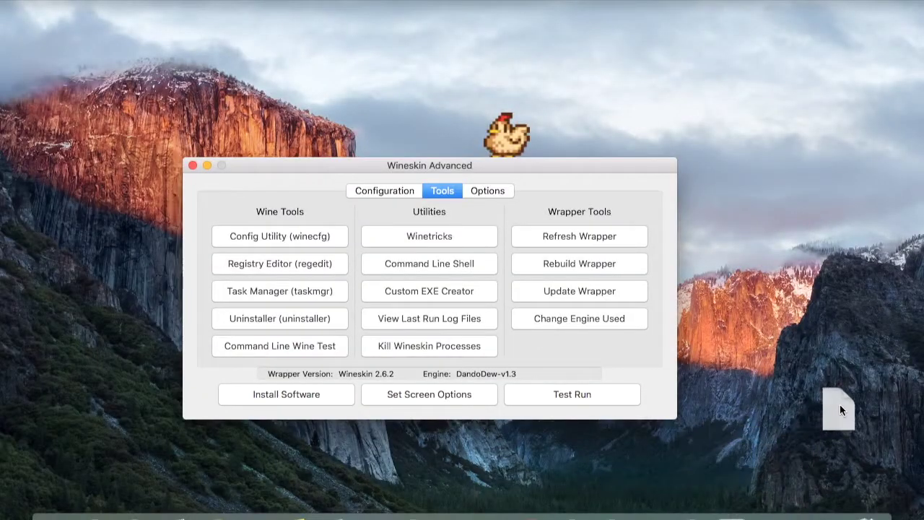
Place setup_stardew_valley_2.6.0.8.exe on the Desktop
{"action": "left_click_drag", "start_coordinate": [882, 30], "coordinate": [870, 76]}
{"action": "left_click", "coordinate": [801, 65]}
{"action": "left_click", "coordinate": [857, 71]}
Choose setup_stardew_valley_2.6.0.8.exe from the Desktop as Wineskin's setup executable and run it
{"action": "left_click", "coordinate": [583, 169]}
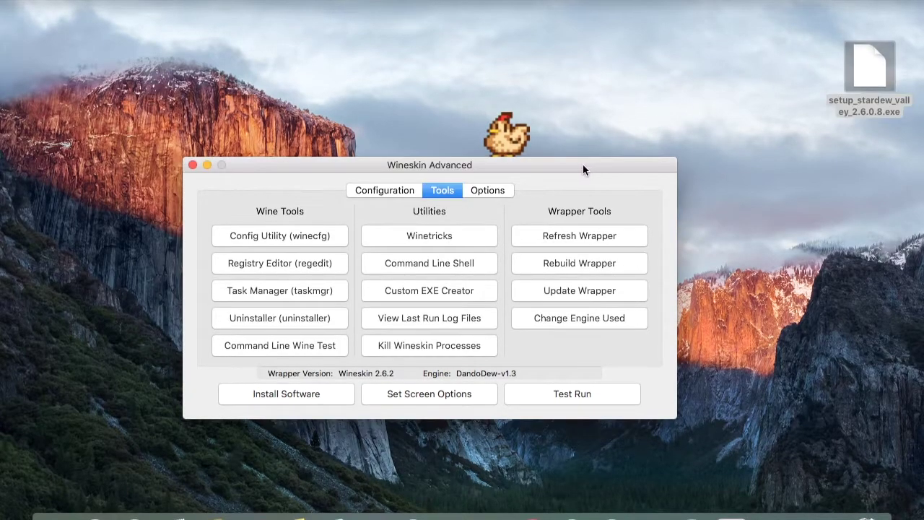
{"action": "left_click", "coordinate": [296, 395]}
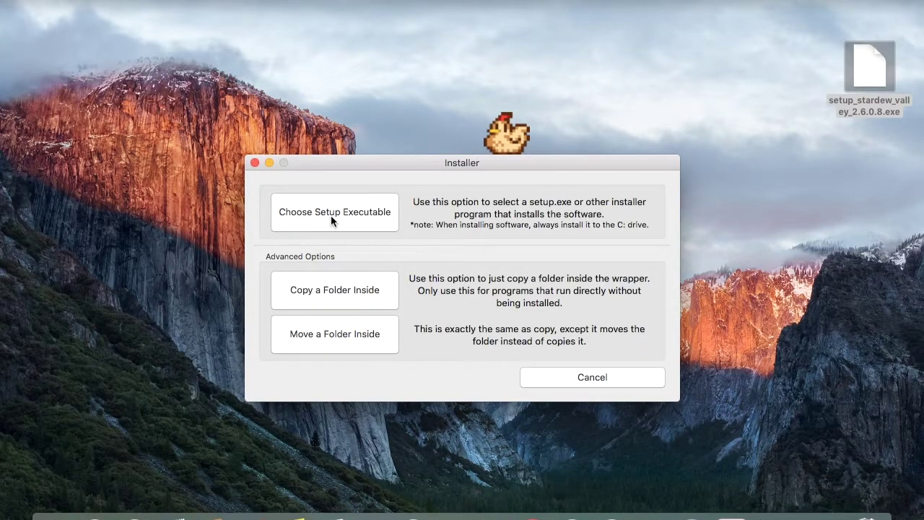
{"action": "left_click", "coordinate": [340, 210]}
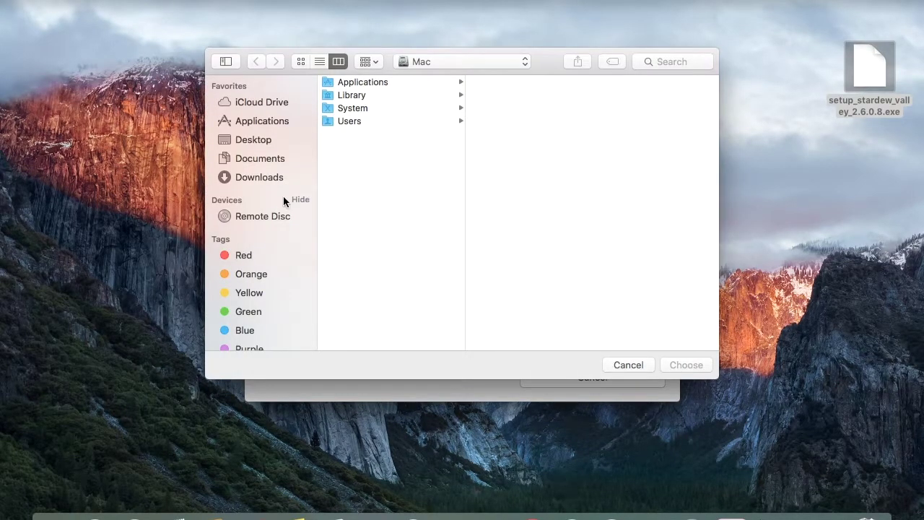
{"action": "left_click", "coordinate": [244, 140]}
{"action": "left_click", "coordinate": [361, 83]}
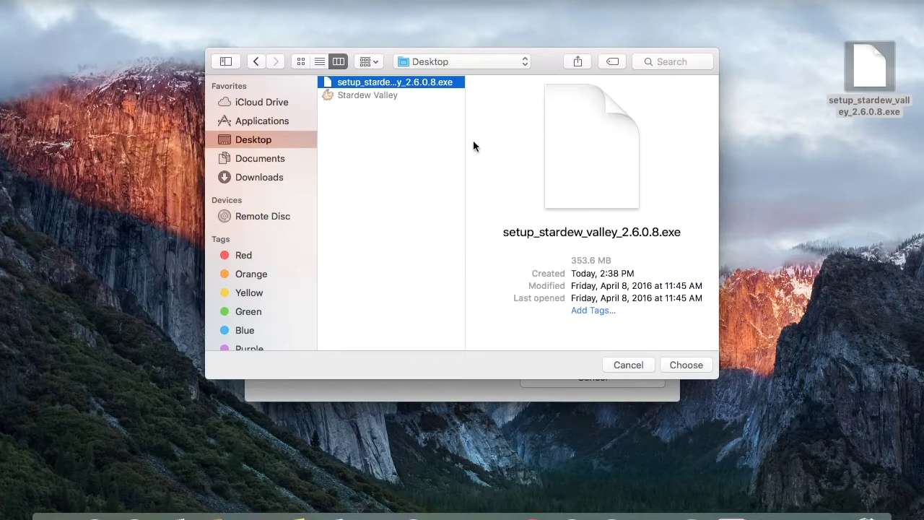
{"action": "left_click", "coordinate": [686, 364]}
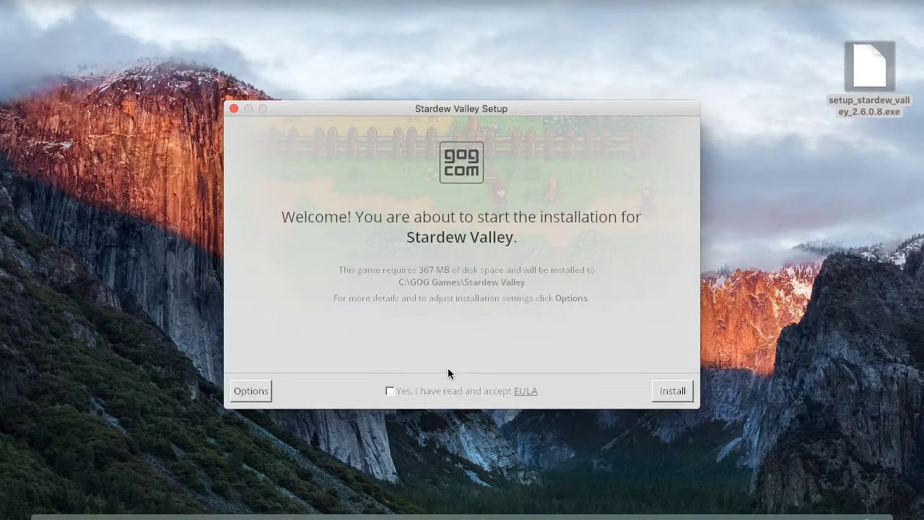
Install Stardew Valley and accept the XNA Framework license to install it
{"action": "left_click", "coordinate": [675, 390]}
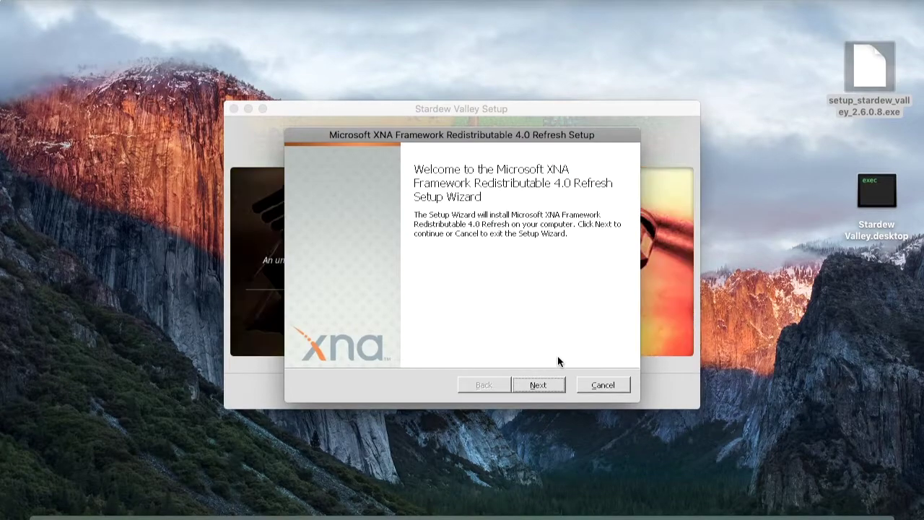
{"action": "left_click", "coordinate": [538, 383]}
{"action": "left_click", "coordinate": [434, 351]}
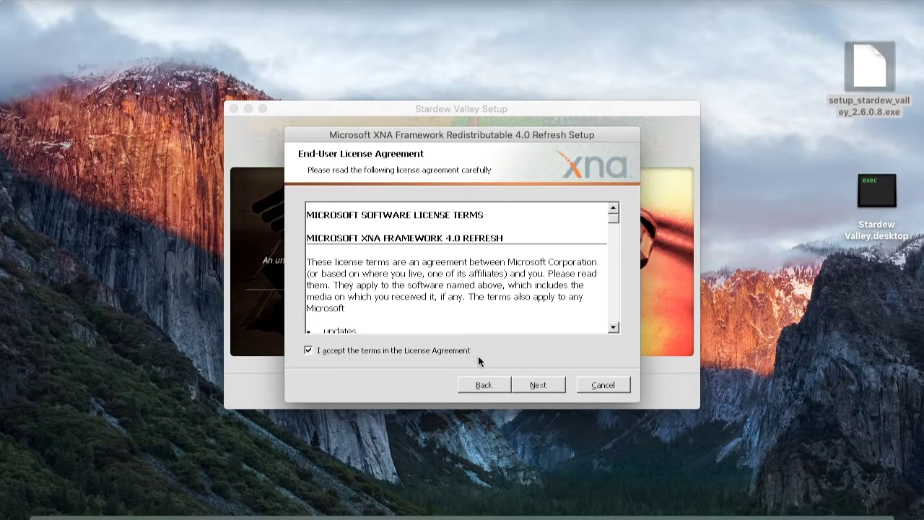
{"action": "left_click", "coordinate": [538, 385]}
{"action": "left_click", "coordinate": [534, 385]}
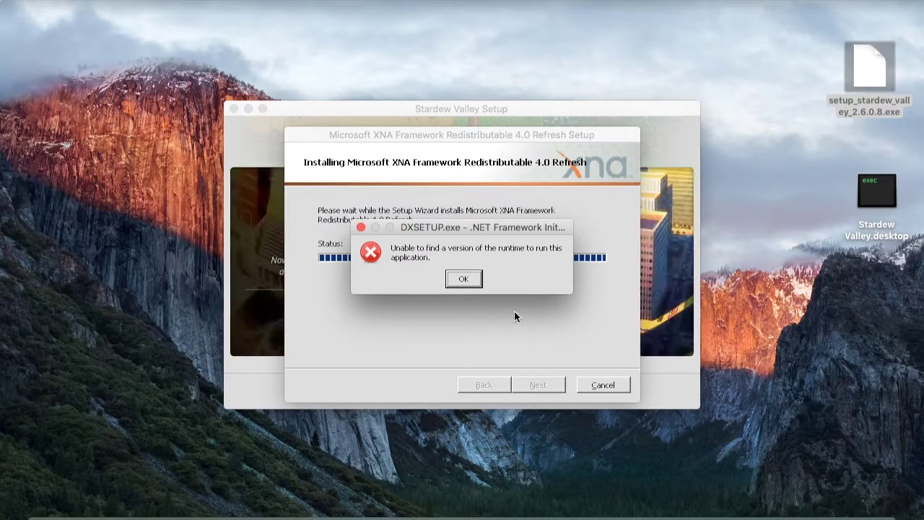
Dismiss the runtime errors, finish setup, and set Stardew Valley.exe as the launch program
{"action": "left_click", "coordinate": [468, 283]}
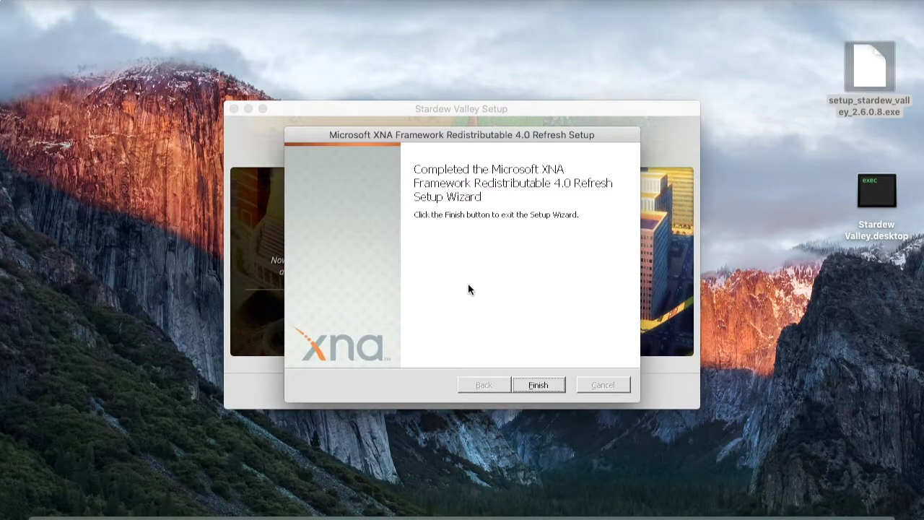
{"action": "left_click", "coordinate": [521, 384]}
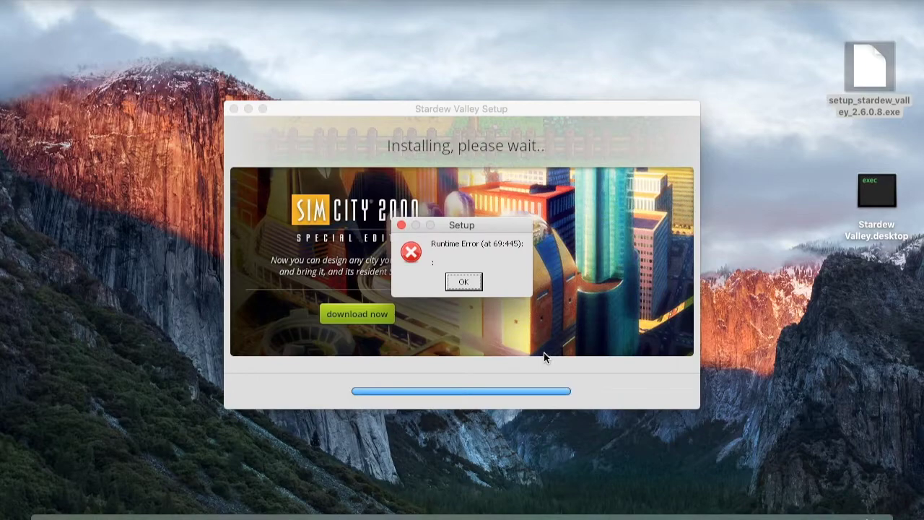
{"action": "left_click", "coordinate": [475, 283]}
{"action": "left_click", "coordinate": [473, 282]}
{"action": "left_click", "coordinate": [473, 282]}
{"action": "left_click", "coordinate": [474, 283]}
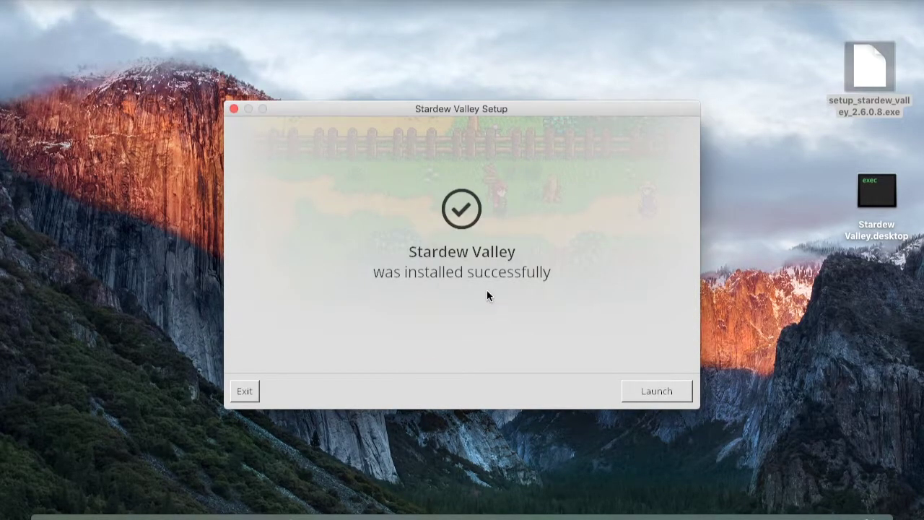
{"action": "left_click", "coordinate": [243, 390]}
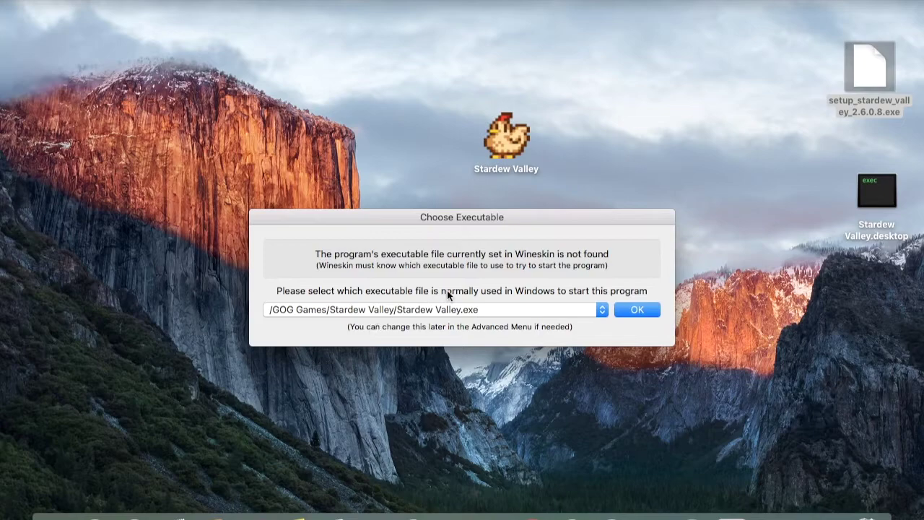
{"action": "left_click", "coordinate": [636, 311]}
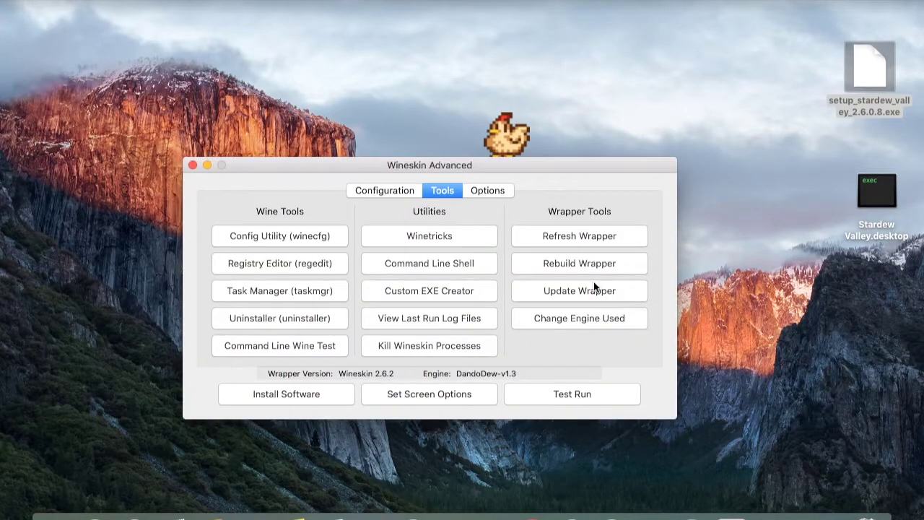
{"action": "left_click", "coordinate": [193, 166]}
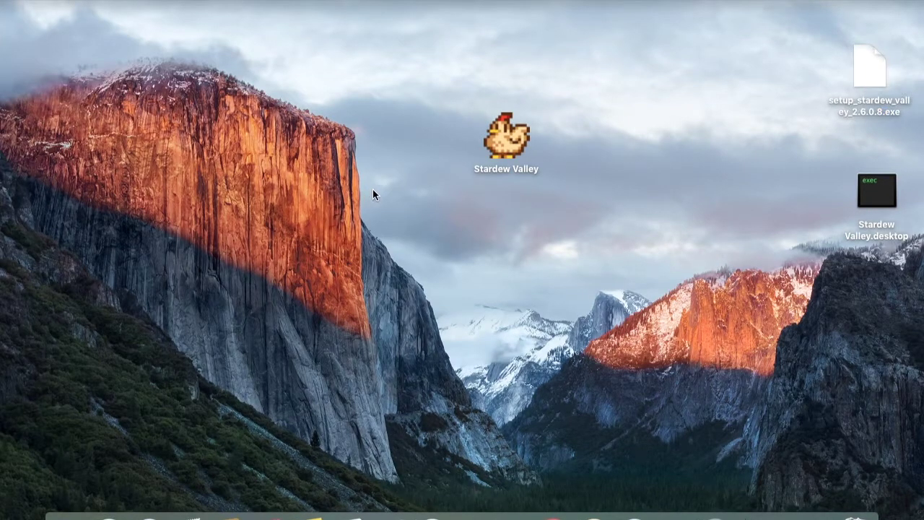
Launch the Stardew Valley wrapper, skip the intro to the New/Load/Exit menu, then exit
{"action": "double_click", "coordinate": [508, 142]}
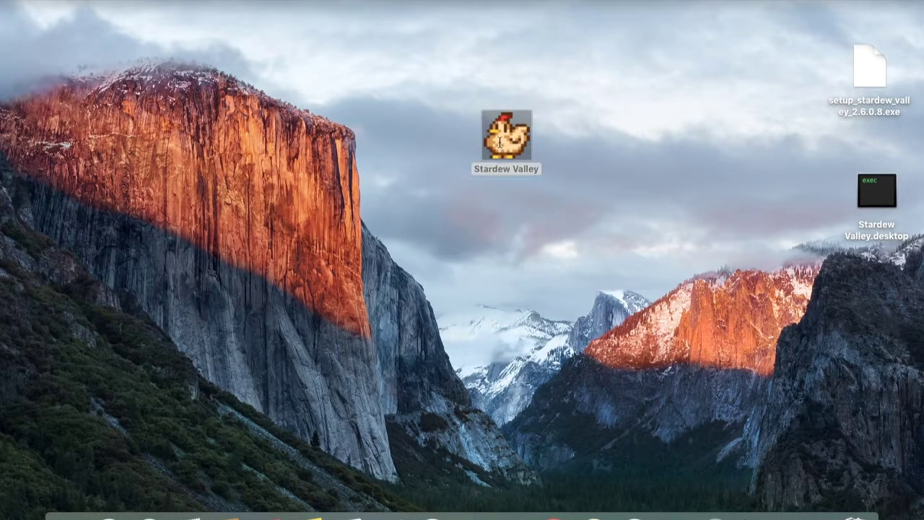
{"action": "left_click", "coordinate": [570, 195]}
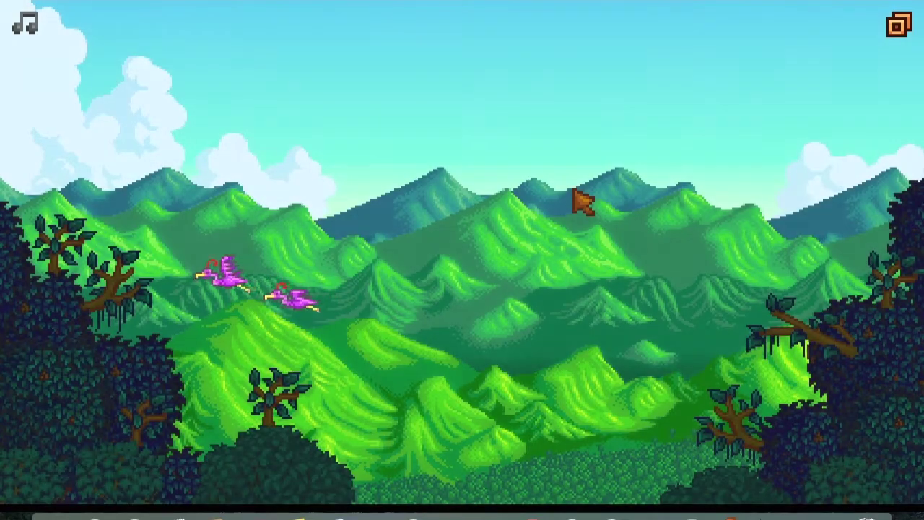
{"action": "left_click", "coordinate": [427, 239]}
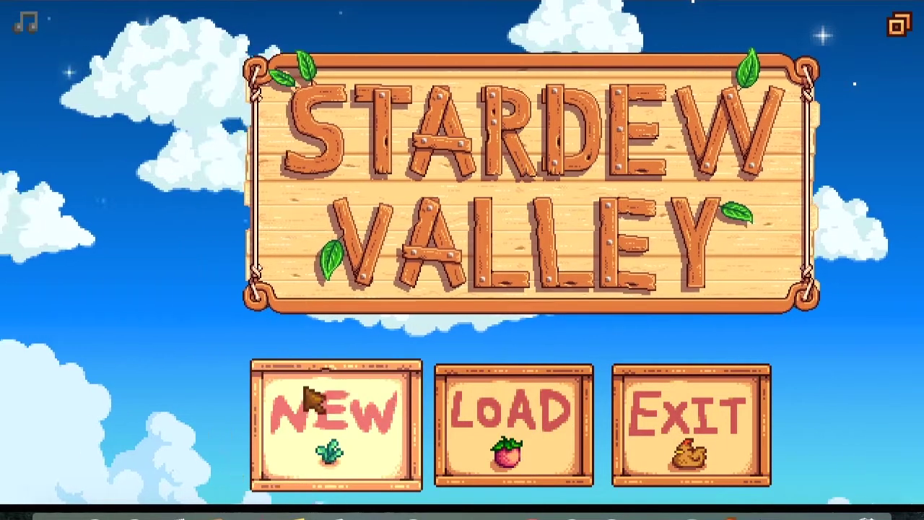
{"action": "left_click", "coordinate": [311, 397]}
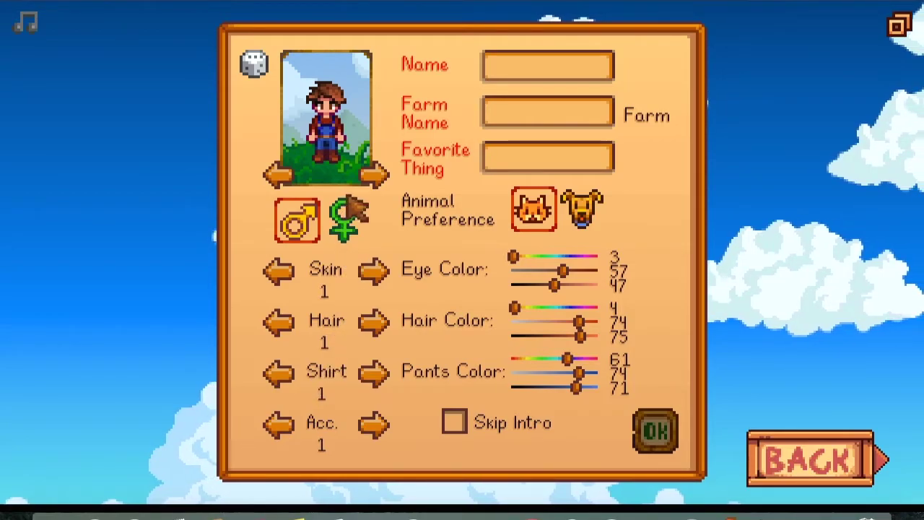
{"action": "left_click", "coordinate": [795, 467]}
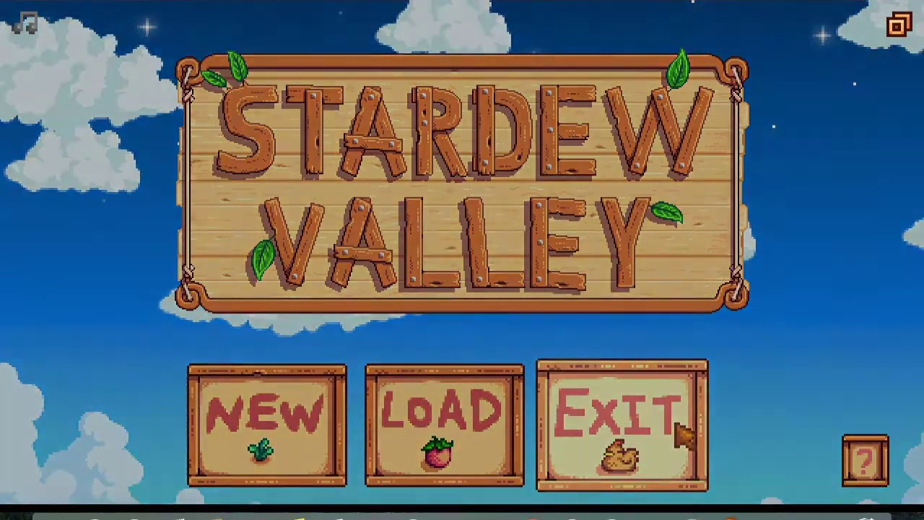
{"action": "left_click", "coordinate": [678, 427]}
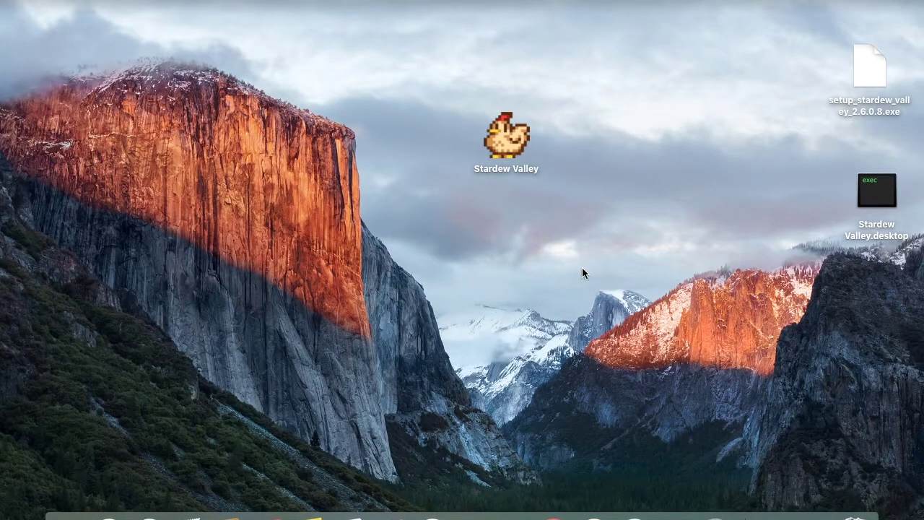
Open the Wineskin app from the Stardew Valley wrapper's package contents
{"action": "left_click", "coordinate": [510, 151]}
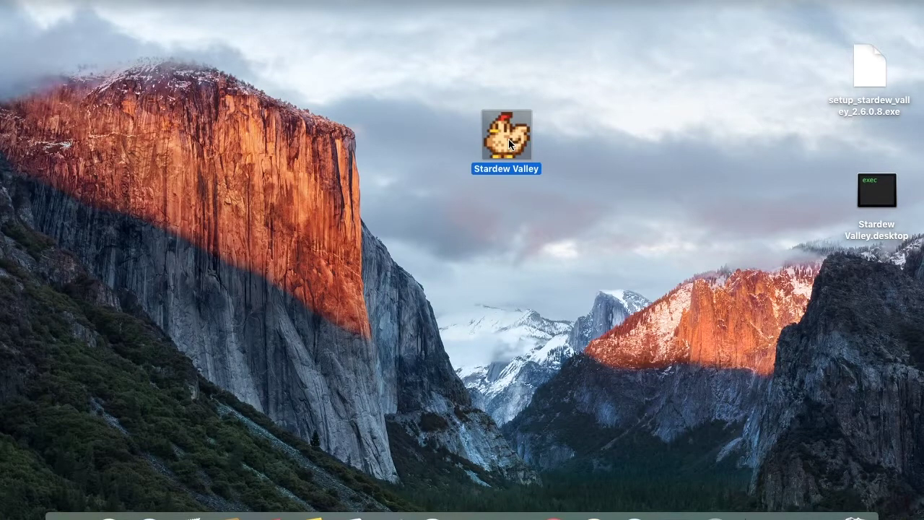
{"action": "right_click", "coordinate": [509, 143]}
{"action": "left_click", "coordinate": [517, 161]}
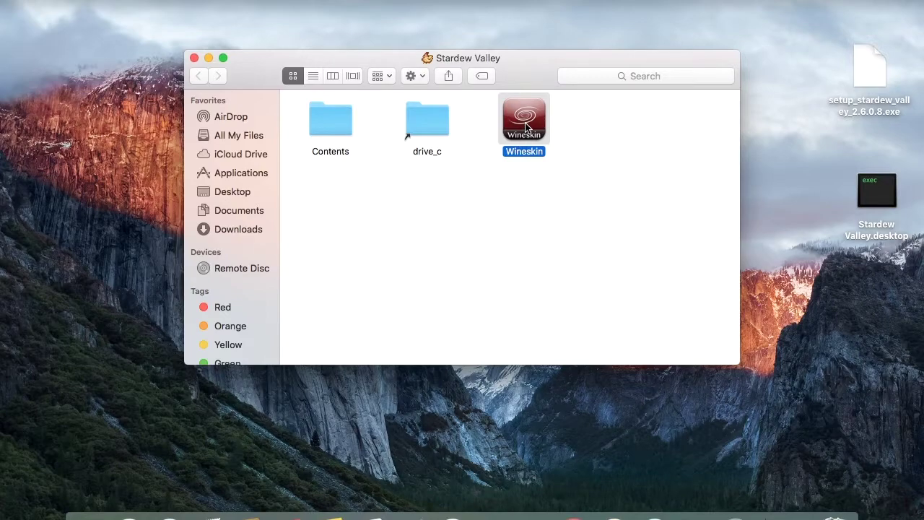
{"action": "double_click", "coordinate": [526, 127]}
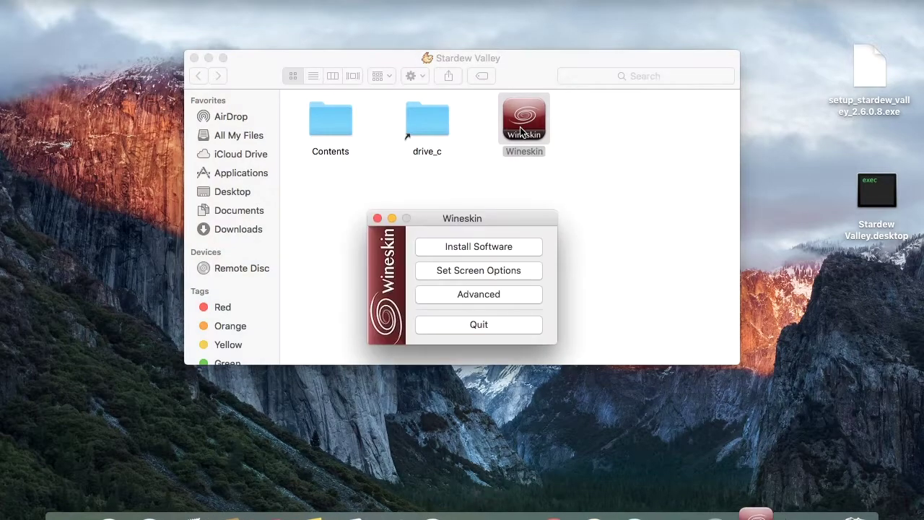
Run setup_stardew_valley_2.6.0.8.exe from the Desktop through Install Software again
{"action": "left_click", "coordinate": [454, 247]}
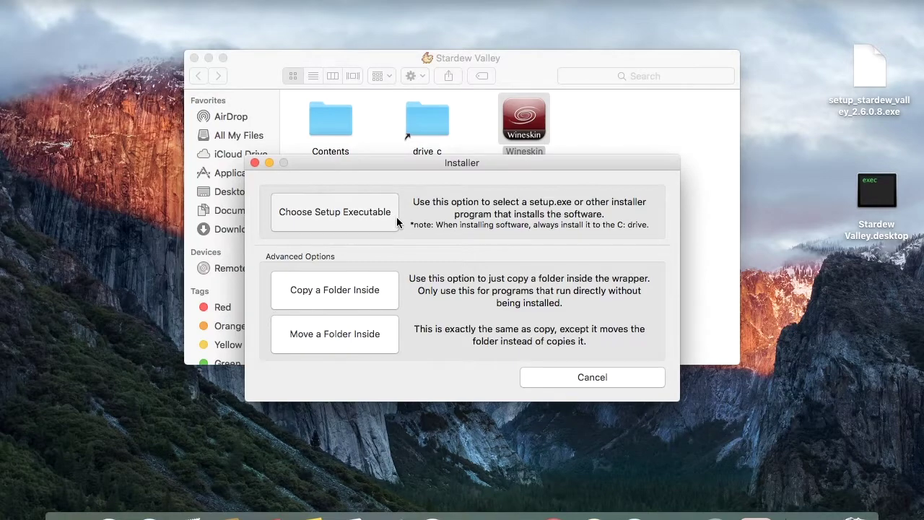
{"action": "left_click", "coordinate": [389, 216]}
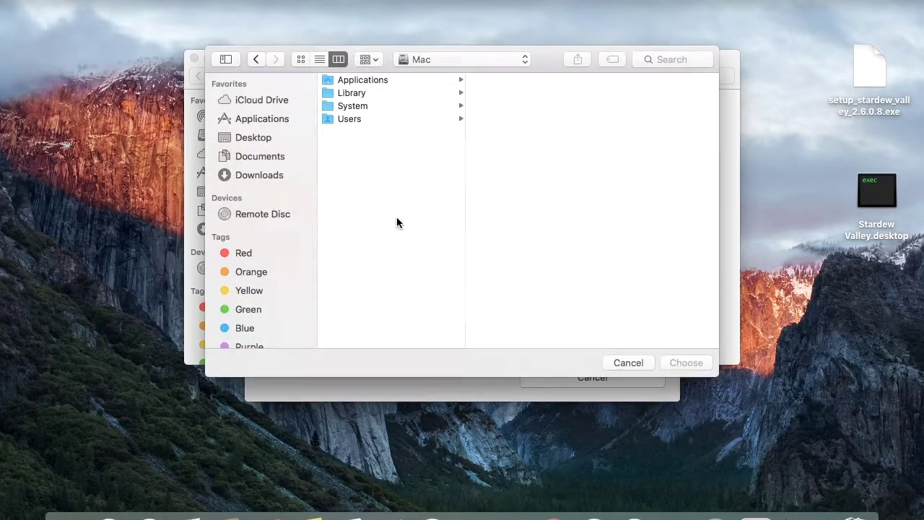
{"action": "left_click", "coordinate": [252, 139]}
{"action": "left_click", "coordinate": [371, 81]}
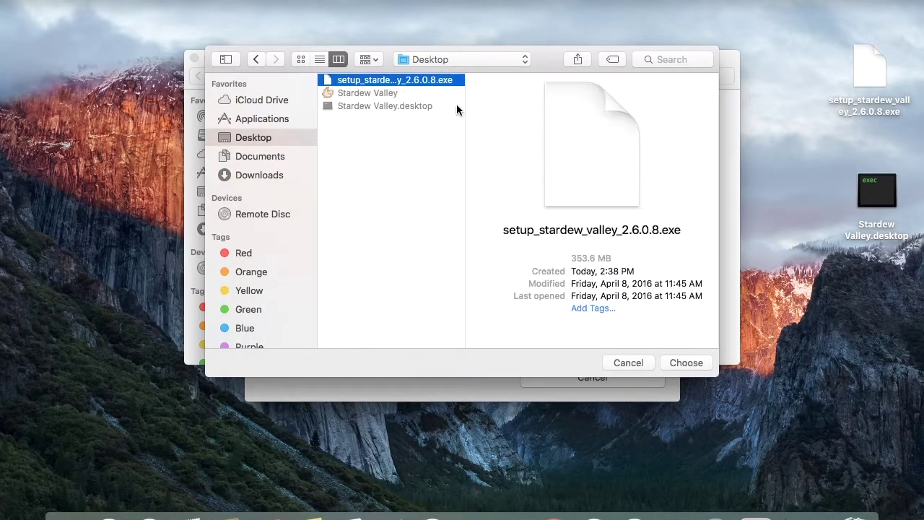
{"action": "left_click", "coordinate": [676, 363]}
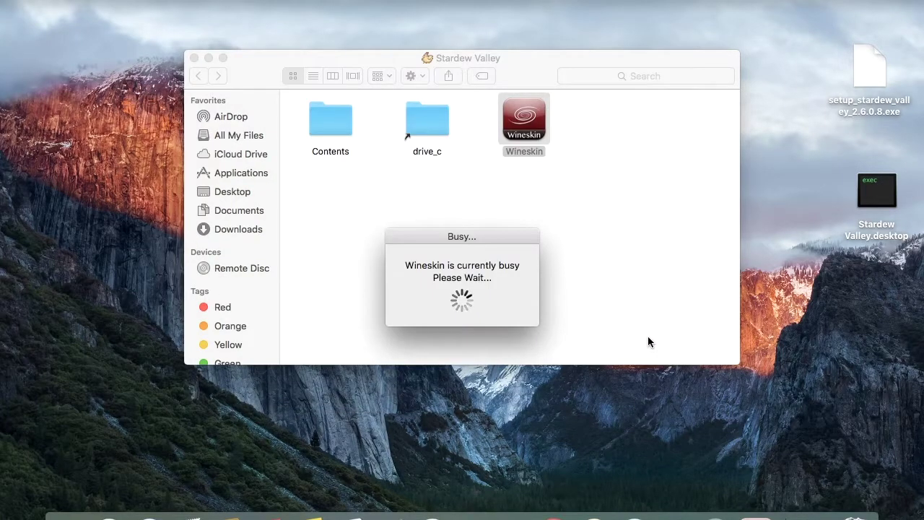